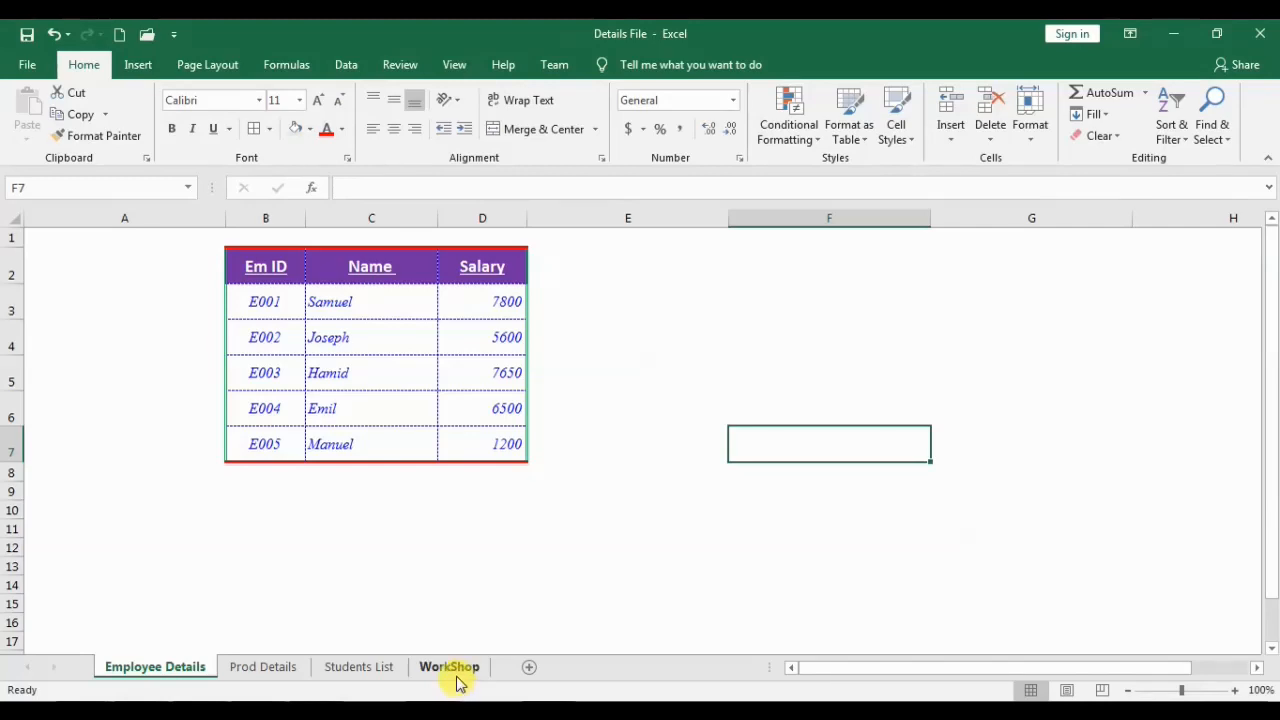
Step: Make the text in cell B2 of the WorkShop sheet bold
{"action": "left_click", "coordinate": [457, 675]}
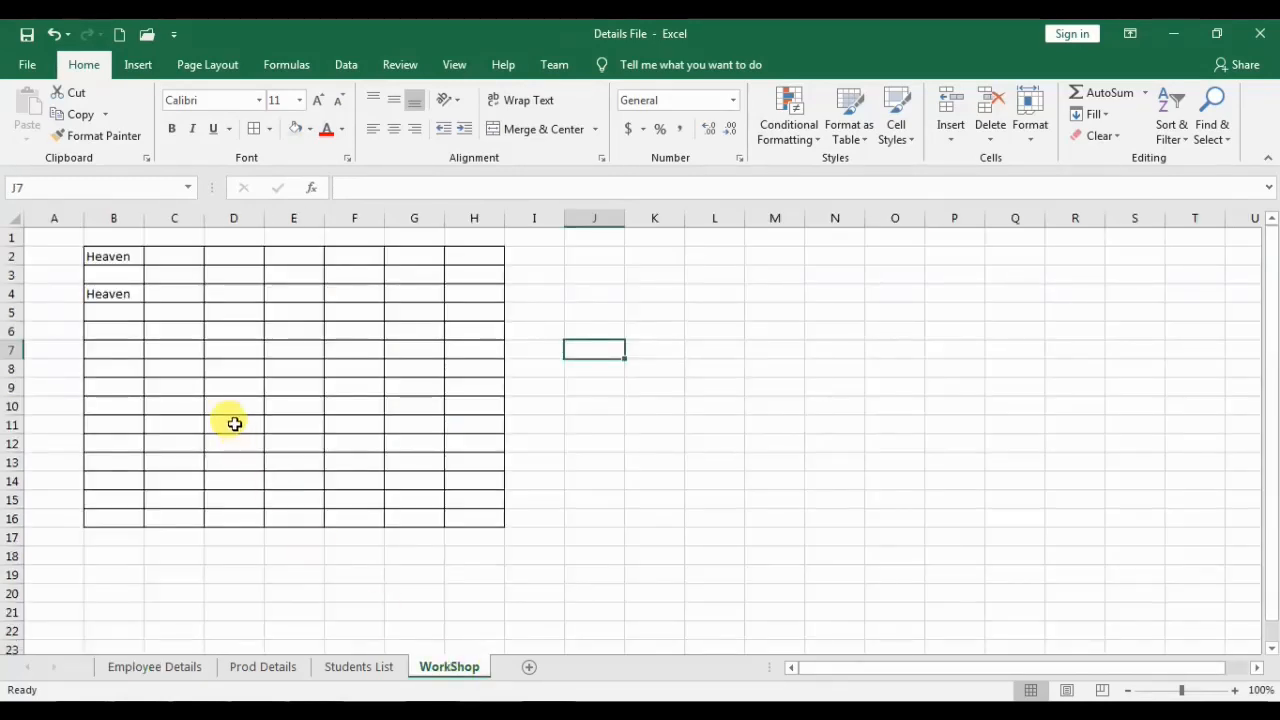
{"action": "left_click", "coordinate": [106, 256]}
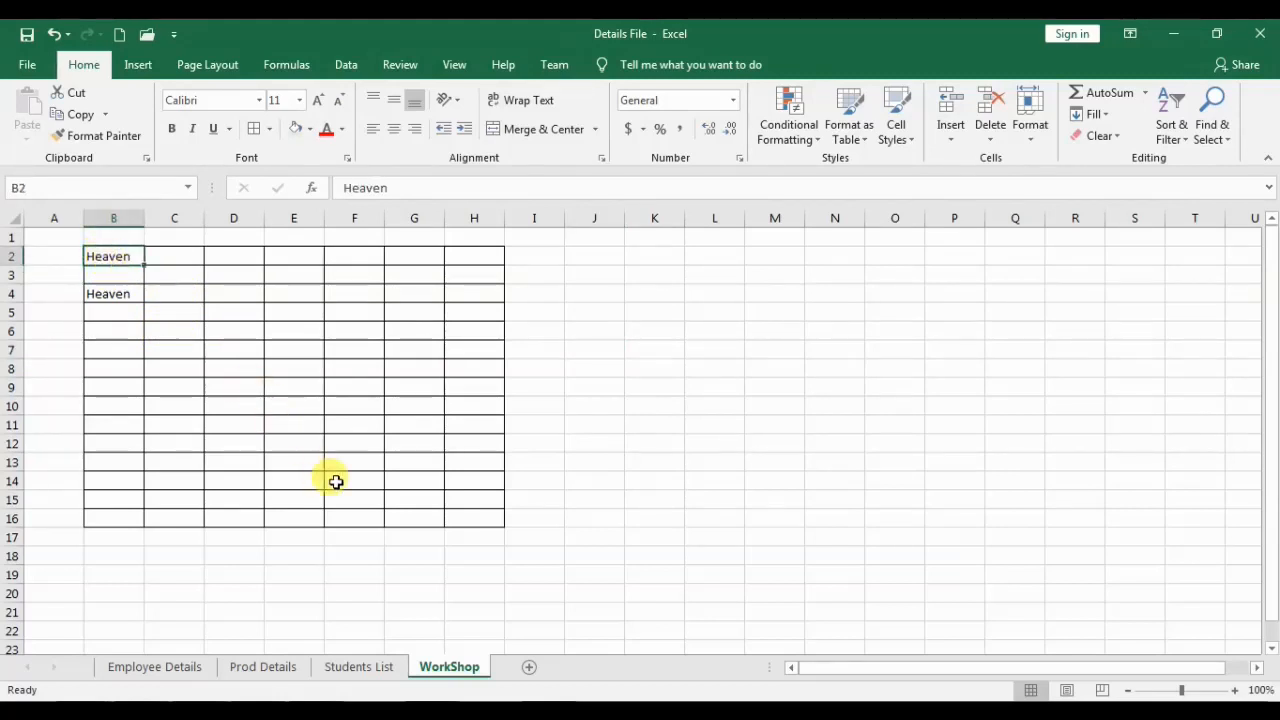
{"action": "left_click", "coordinate": [474, 517]}
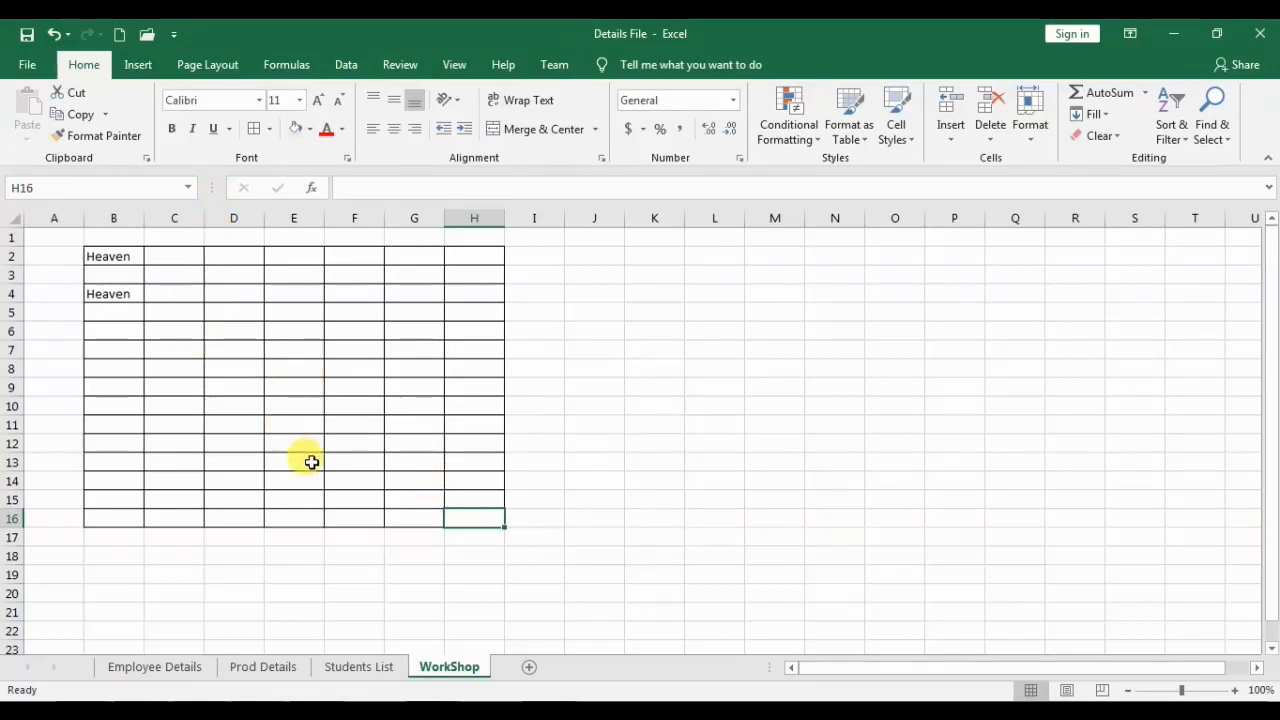
{"action": "left_click", "coordinate": [129, 261]}
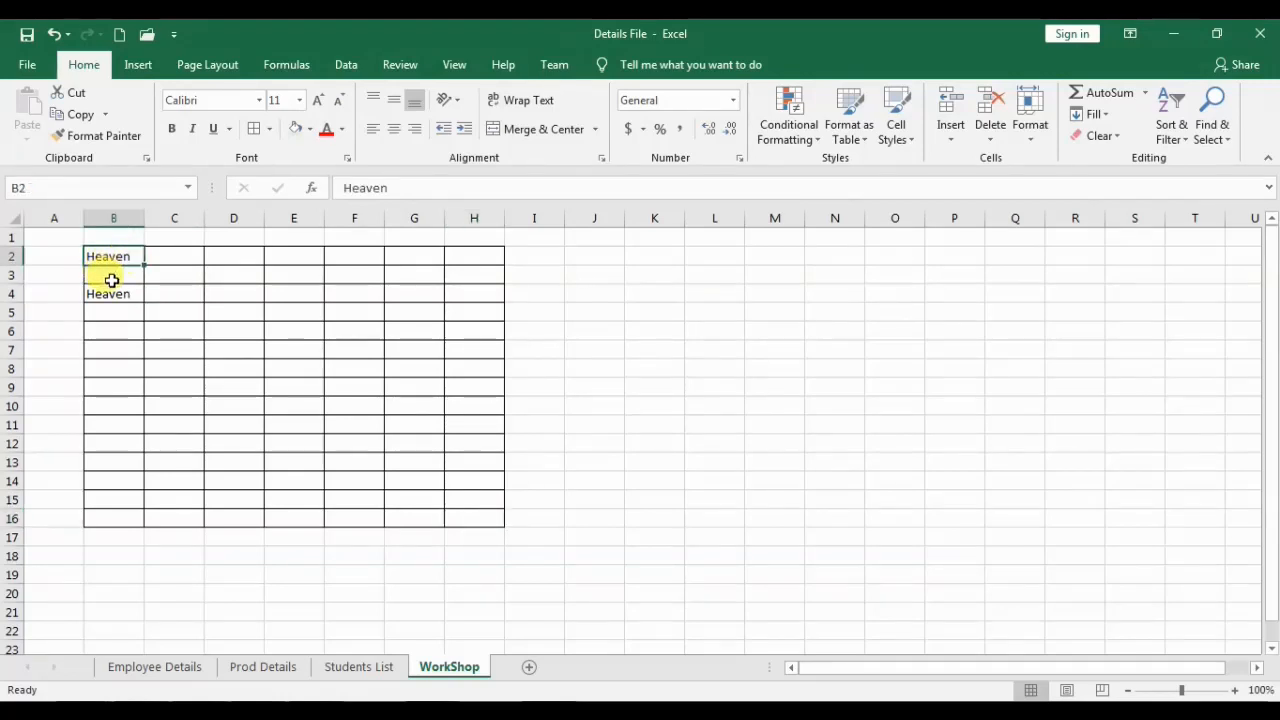
{"action": "left_click", "coordinate": [124, 293]}
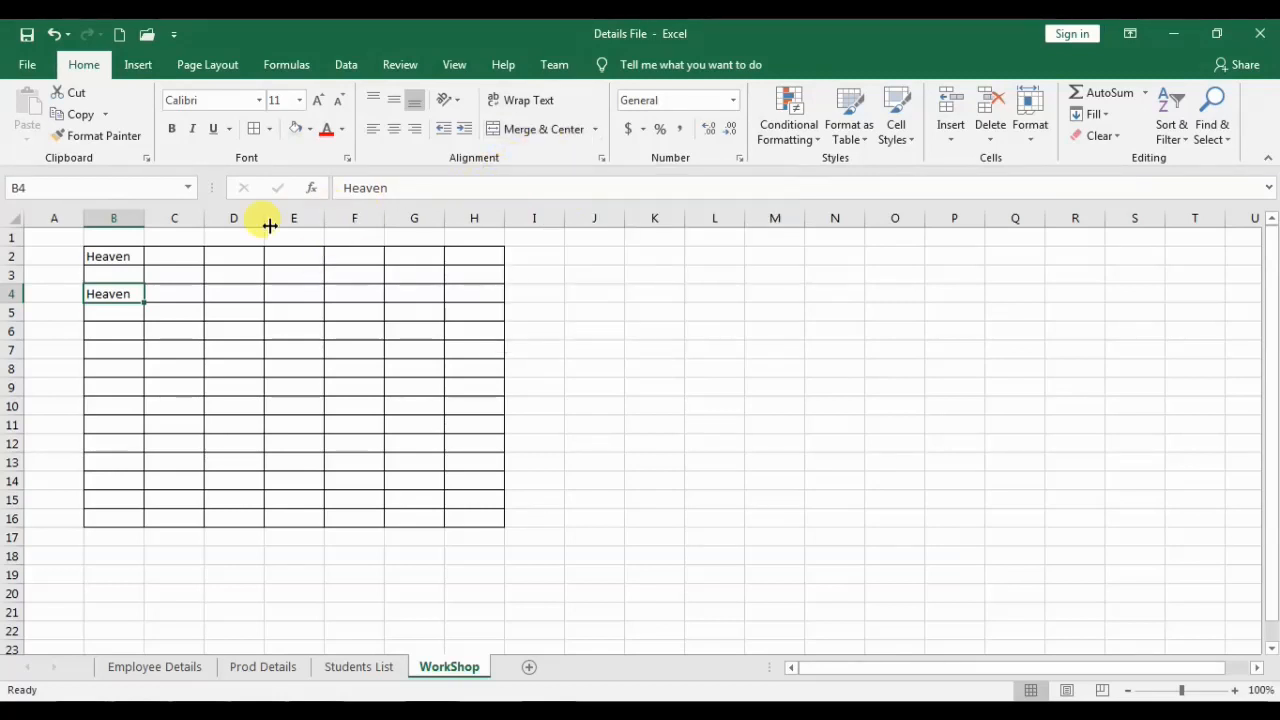
{"action": "left_click", "coordinate": [120, 259]}
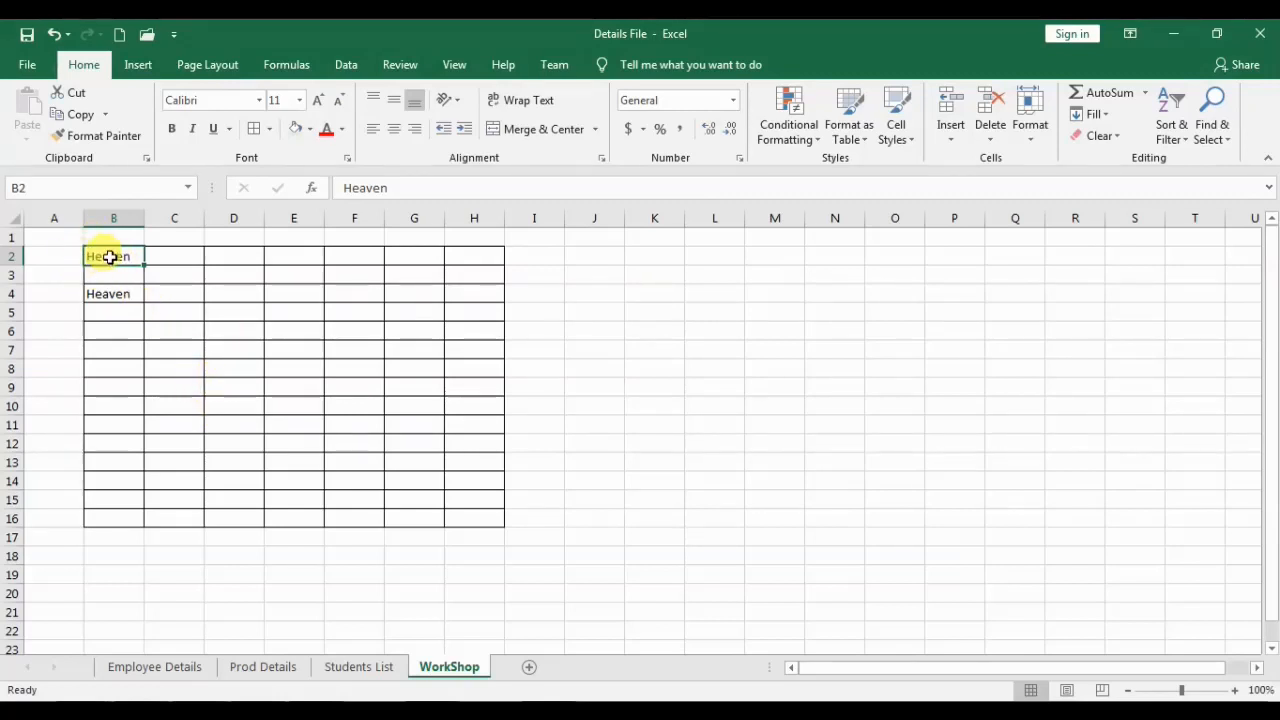
{"action": "left_click", "coordinate": [172, 135]}
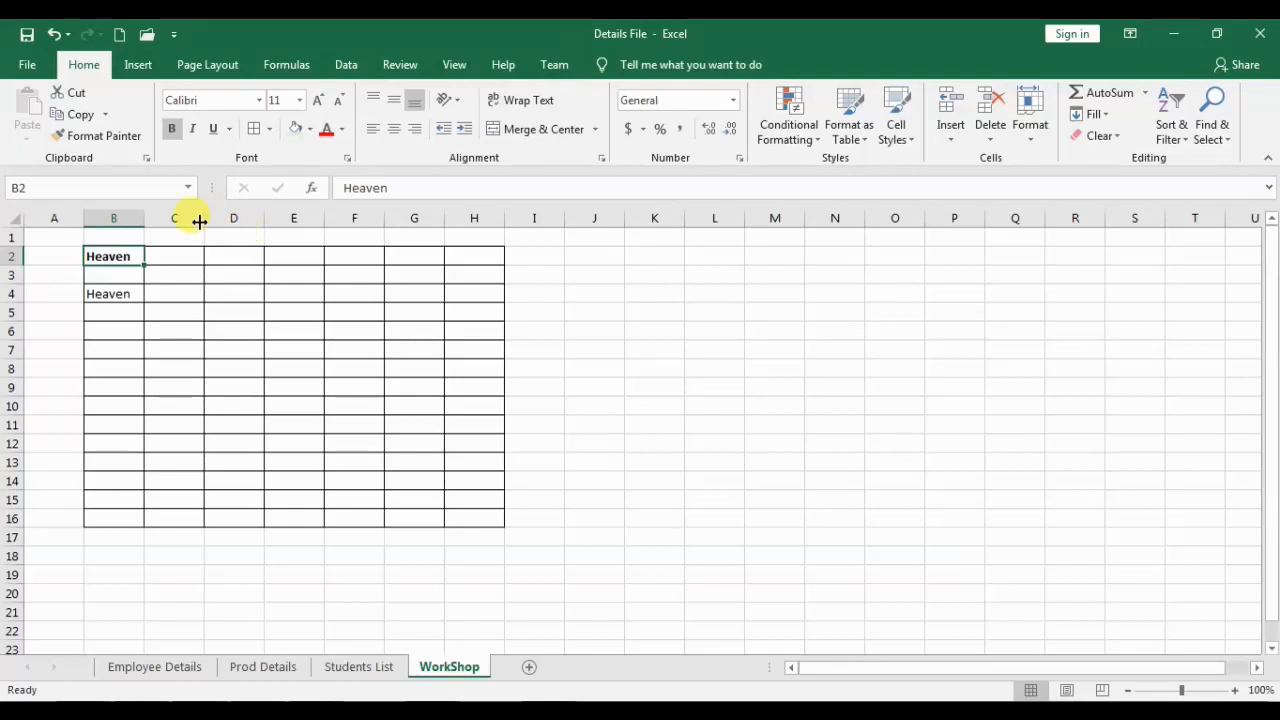
{"action": "left_click", "coordinate": [108, 294]}
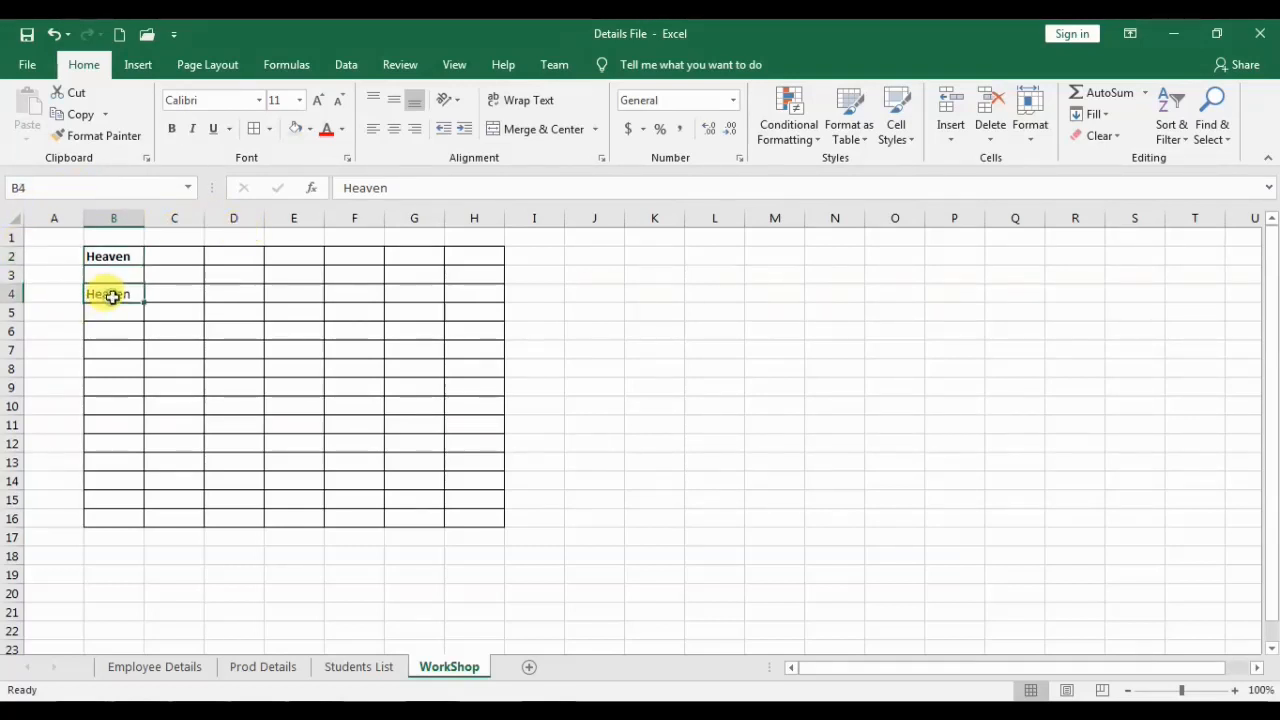
{"action": "left_click", "coordinate": [270, 129]}
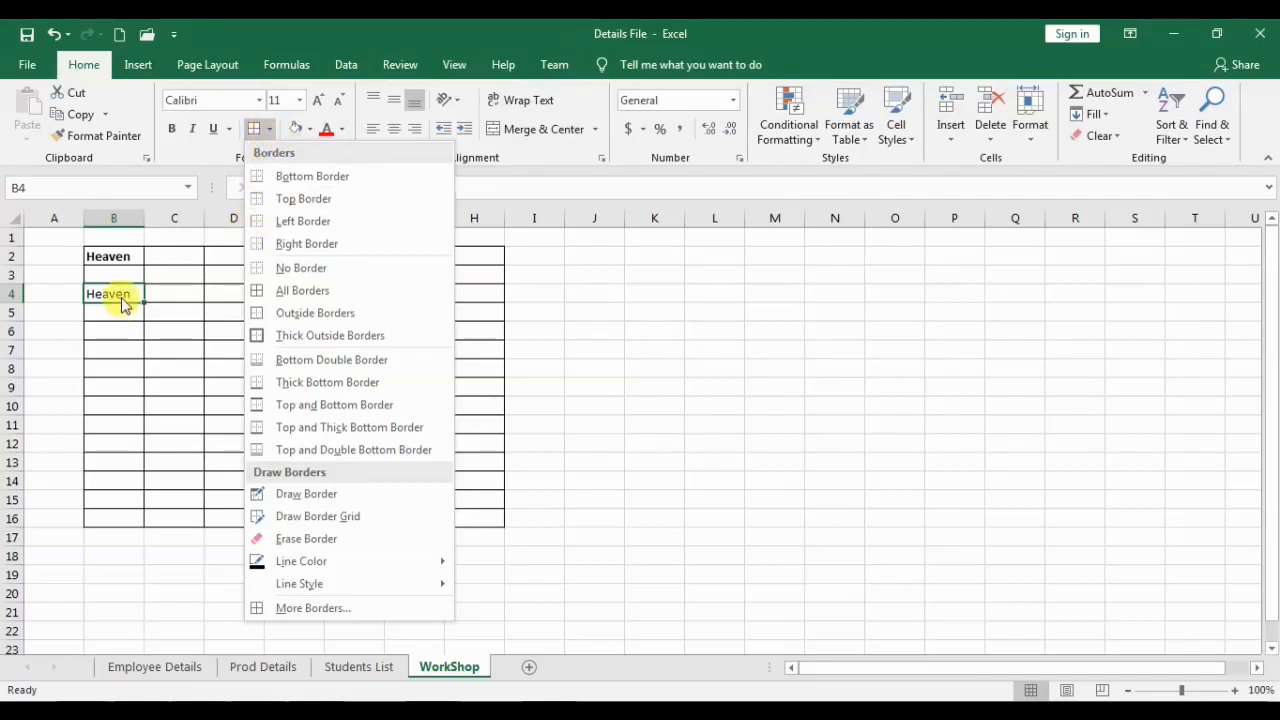
{"action": "left_click", "coordinate": [130, 257]}
{"action": "left_click", "coordinate": [130, 257]}
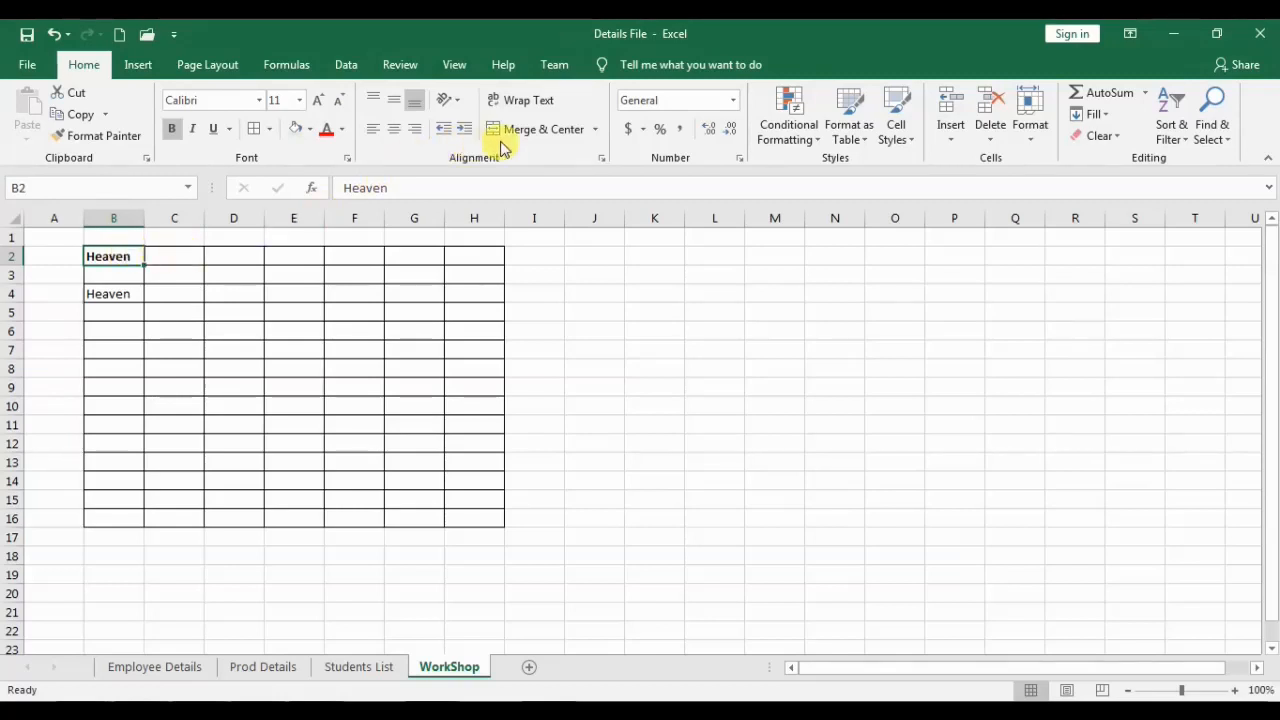
{"action": "left_click", "coordinate": [597, 130]}
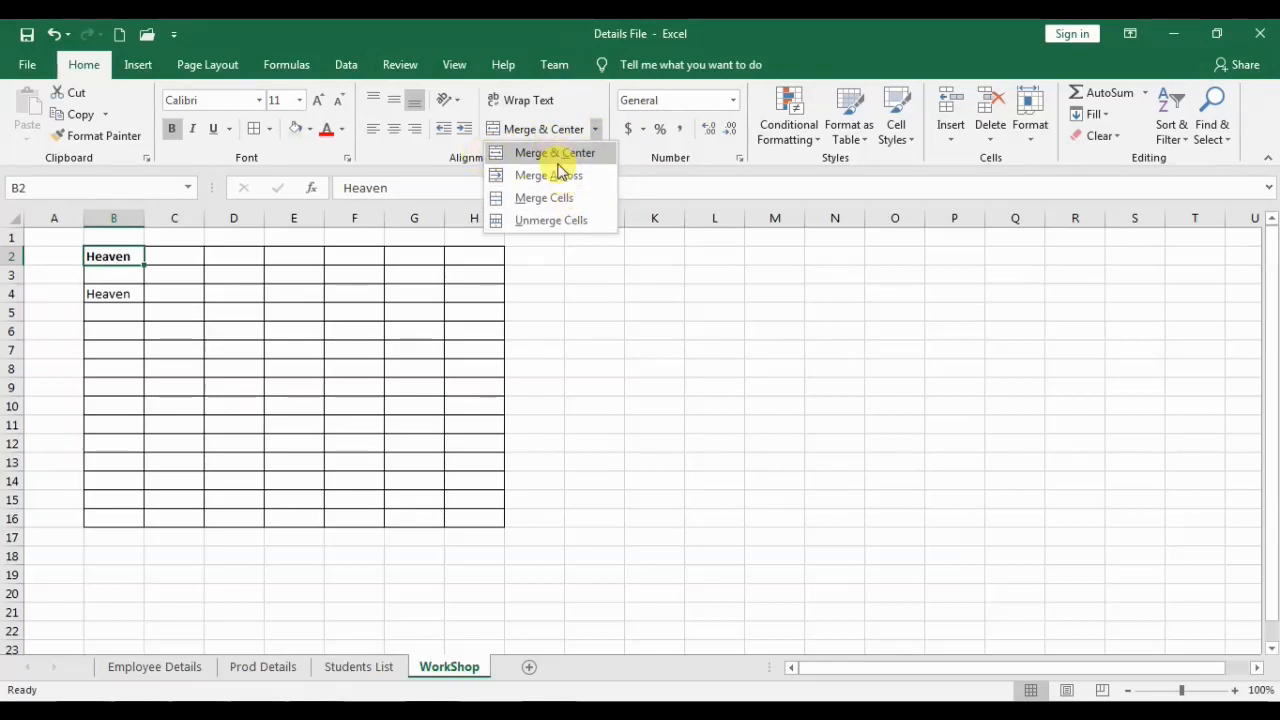
{"action": "left_click", "coordinate": [183, 324]}
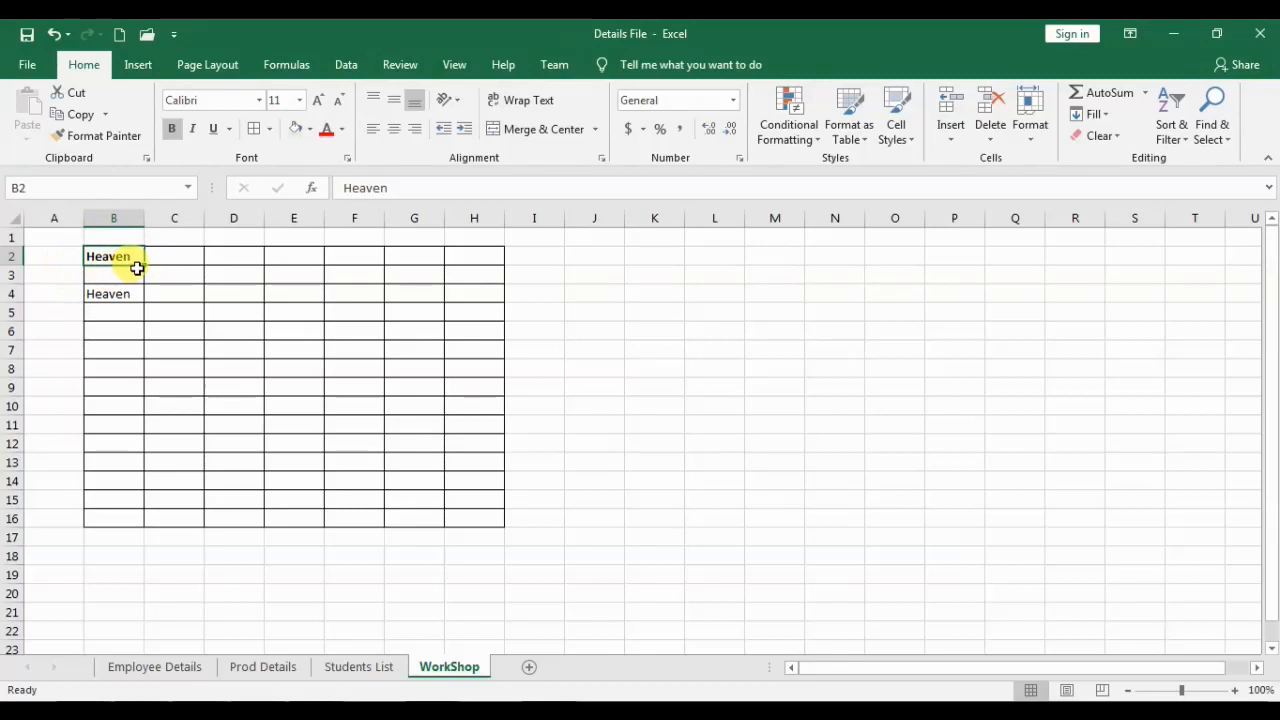
Step: Merge and center cells B2 to E2 containing the bold Heaven heading
{"action": "left_click_drag", "start_coordinate": [114, 260], "coordinate": [305, 252]}
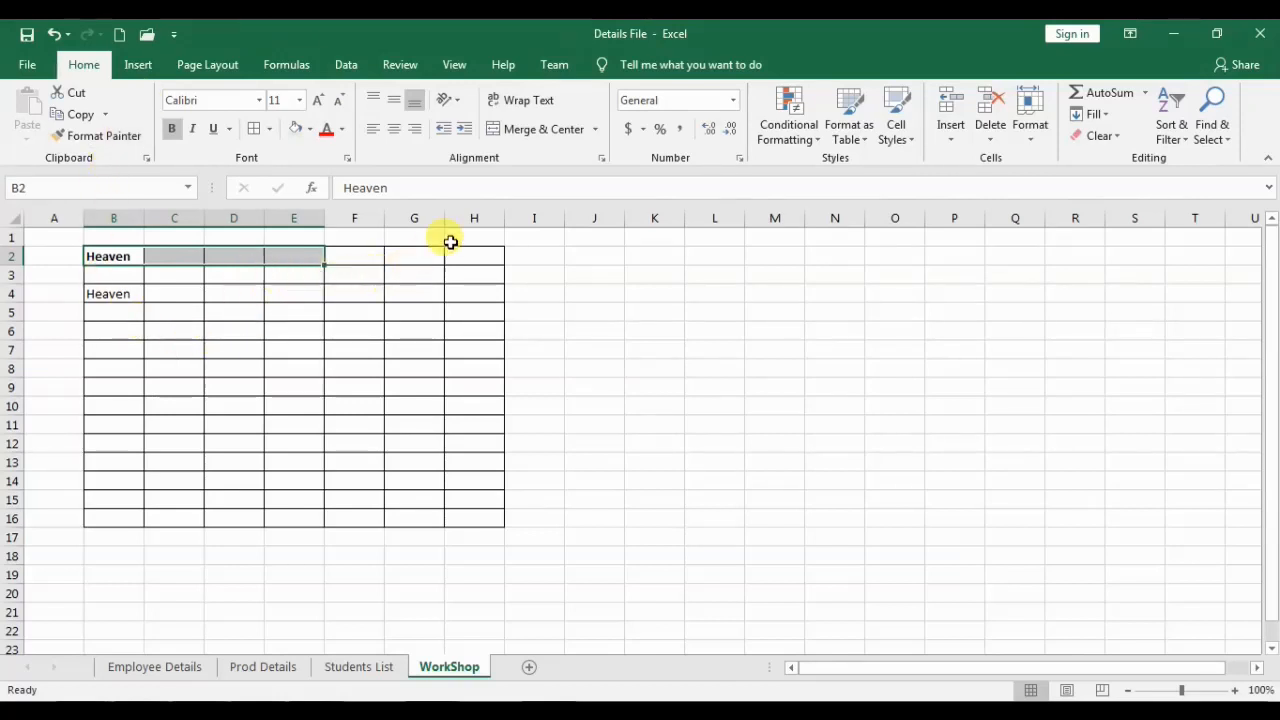
{"action": "left_click", "coordinate": [596, 133]}
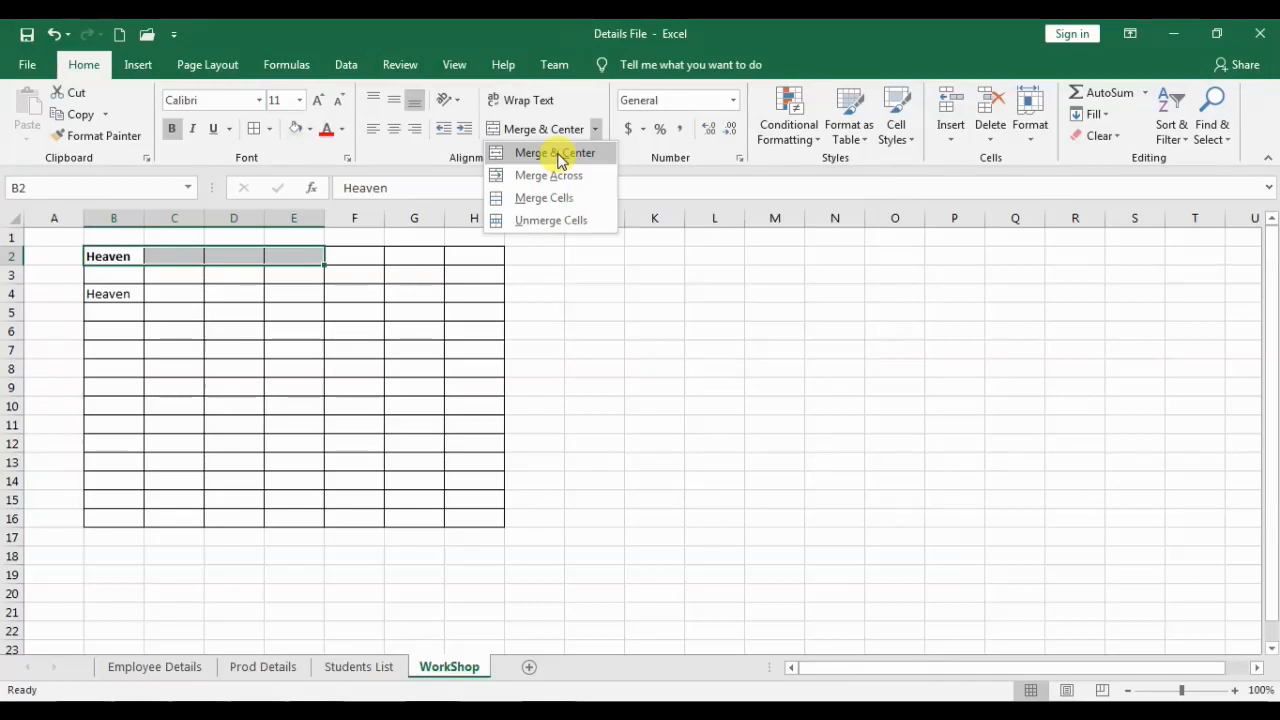
{"action": "left_click", "coordinate": [556, 153]}
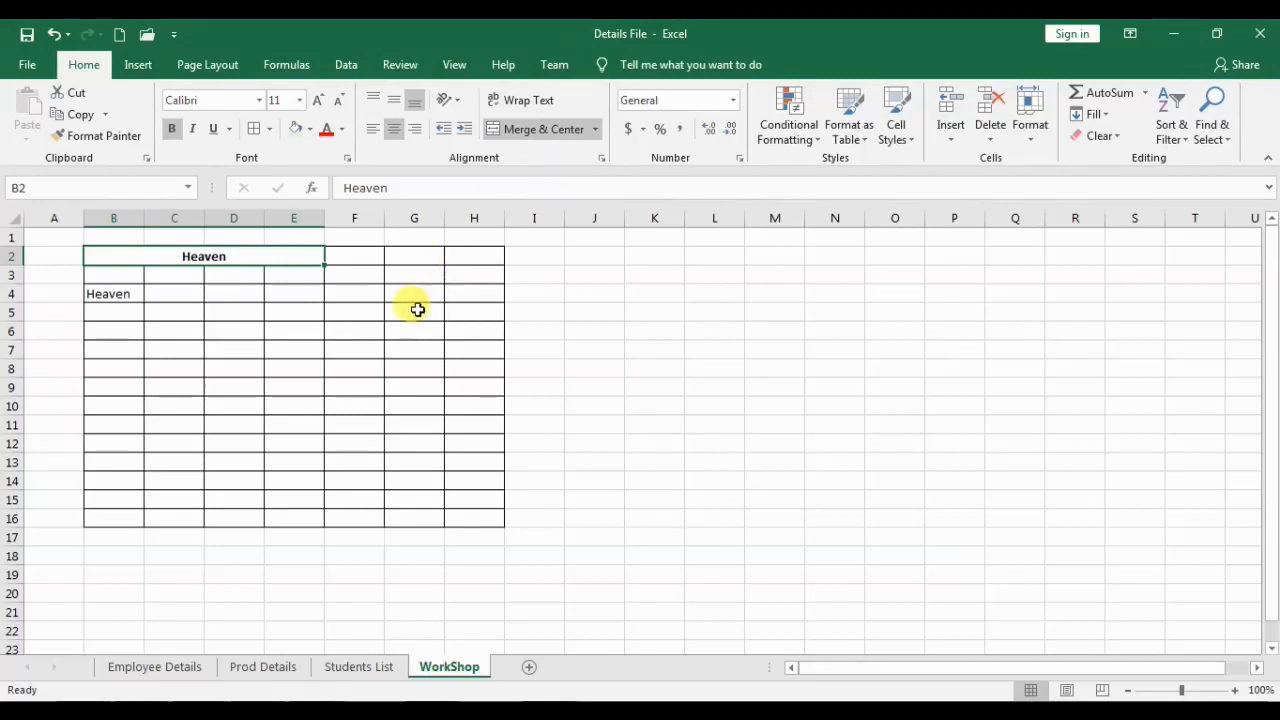
Step: Merge and center cells H2 to H9 in the last column of the bordered table
{"action": "left_click_drag", "start_coordinate": [480, 256], "coordinate": [484, 388]}
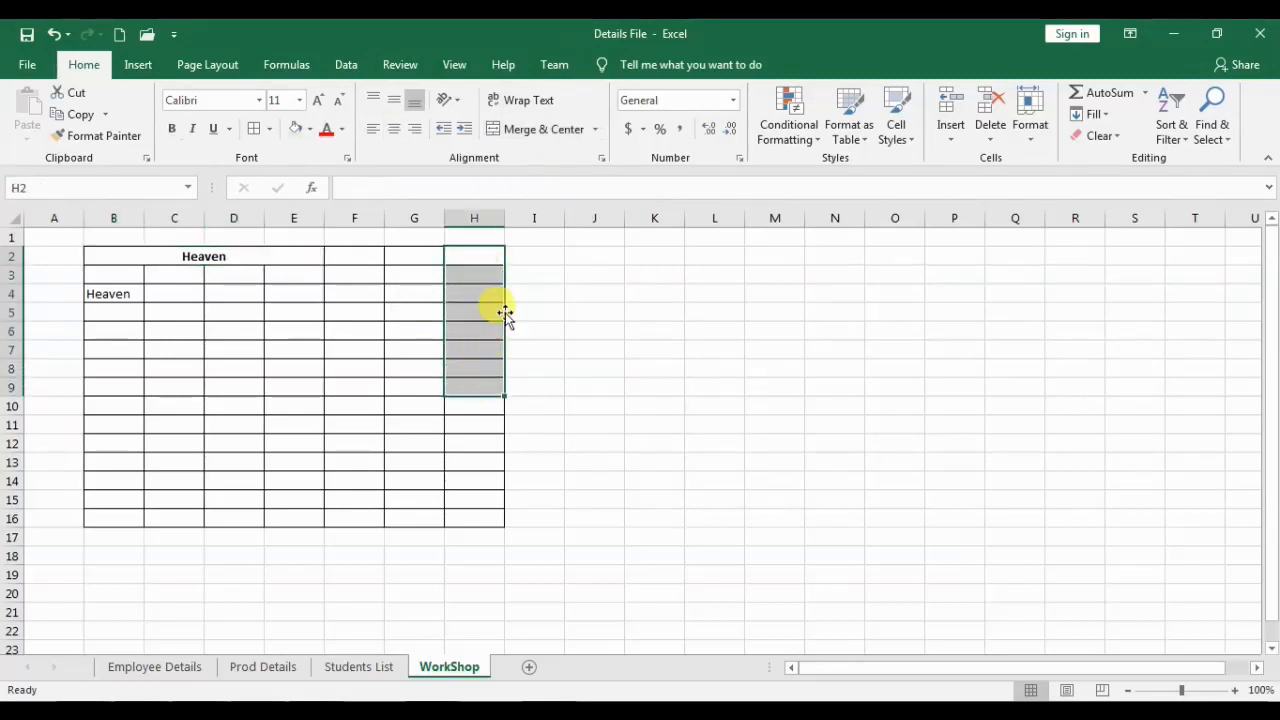
{"action": "left_click", "coordinate": [596, 129]}
{"action": "left_click", "coordinate": [586, 149]}
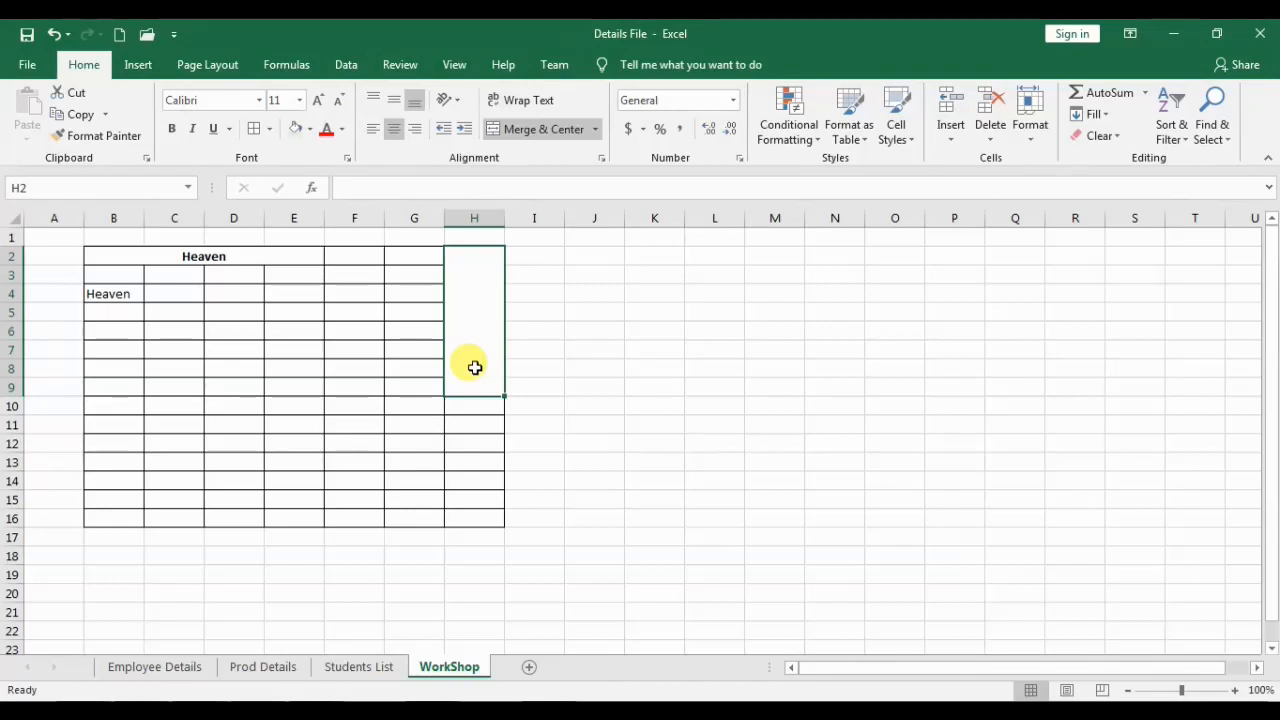
{"action": "left_click", "coordinate": [168, 404]}
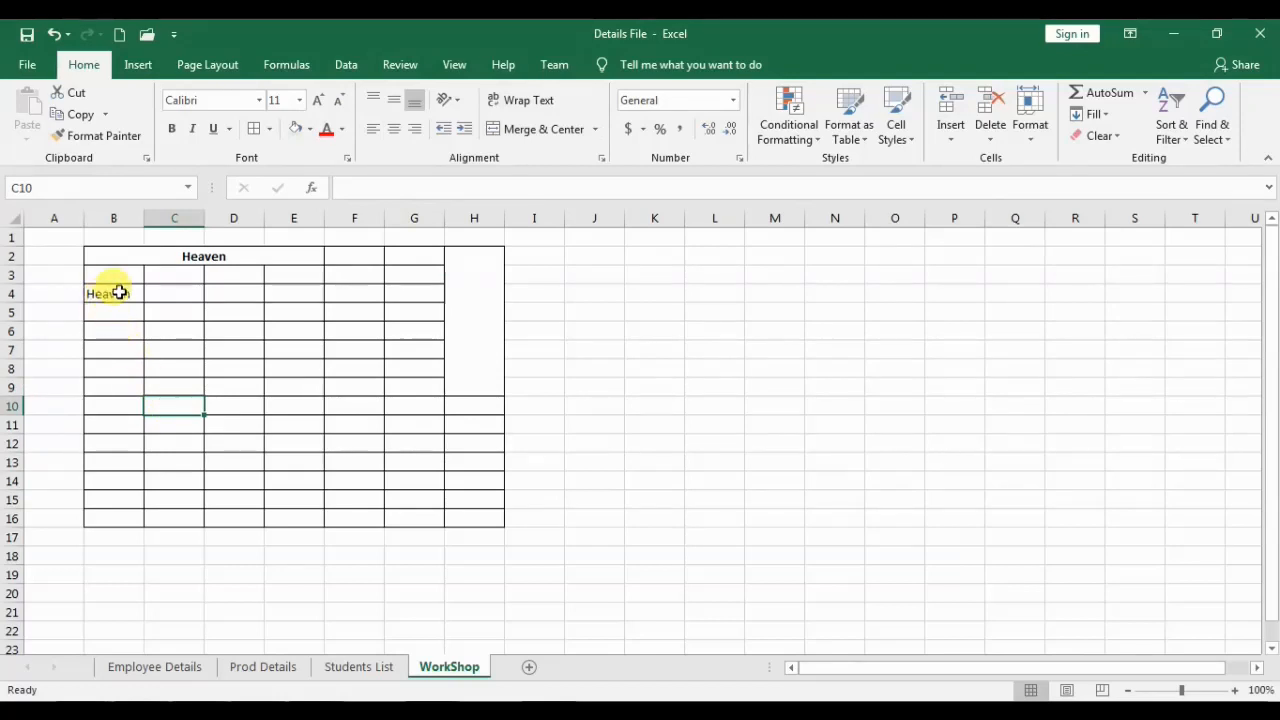
Step: Merge cells B4 to E4 with Merge Cells, without centering the text, and compare them with merged cell B2
{"action": "left_click_drag", "start_coordinate": [105, 292], "coordinate": [300, 286]}
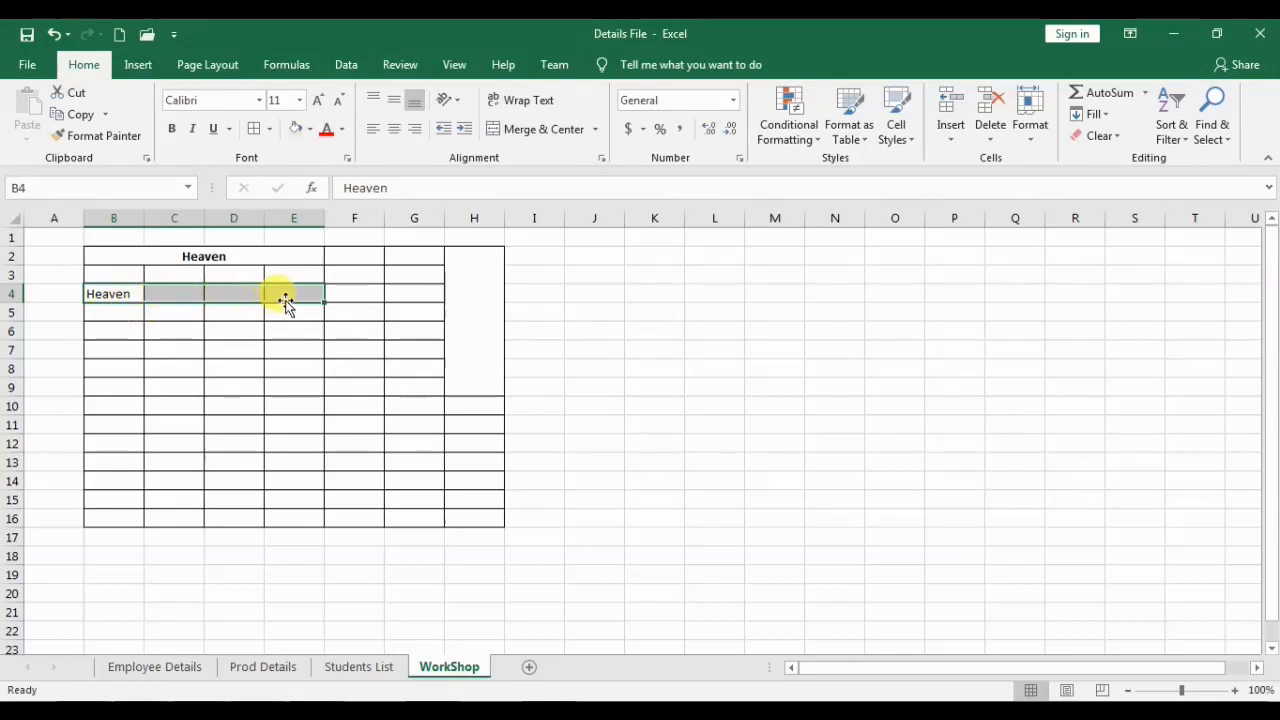
{"action": "left_click", "coordinate": [598, 131]}
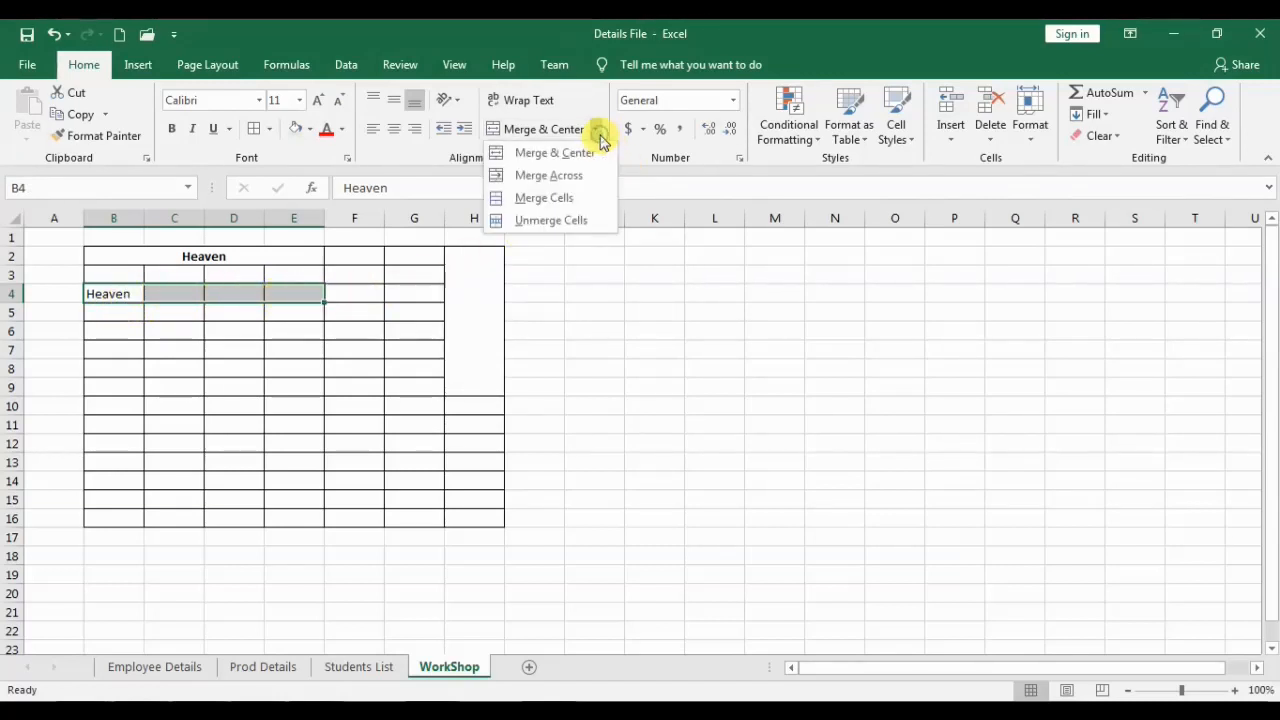
{"action": "left_click", "coordinate": [536, 205]}
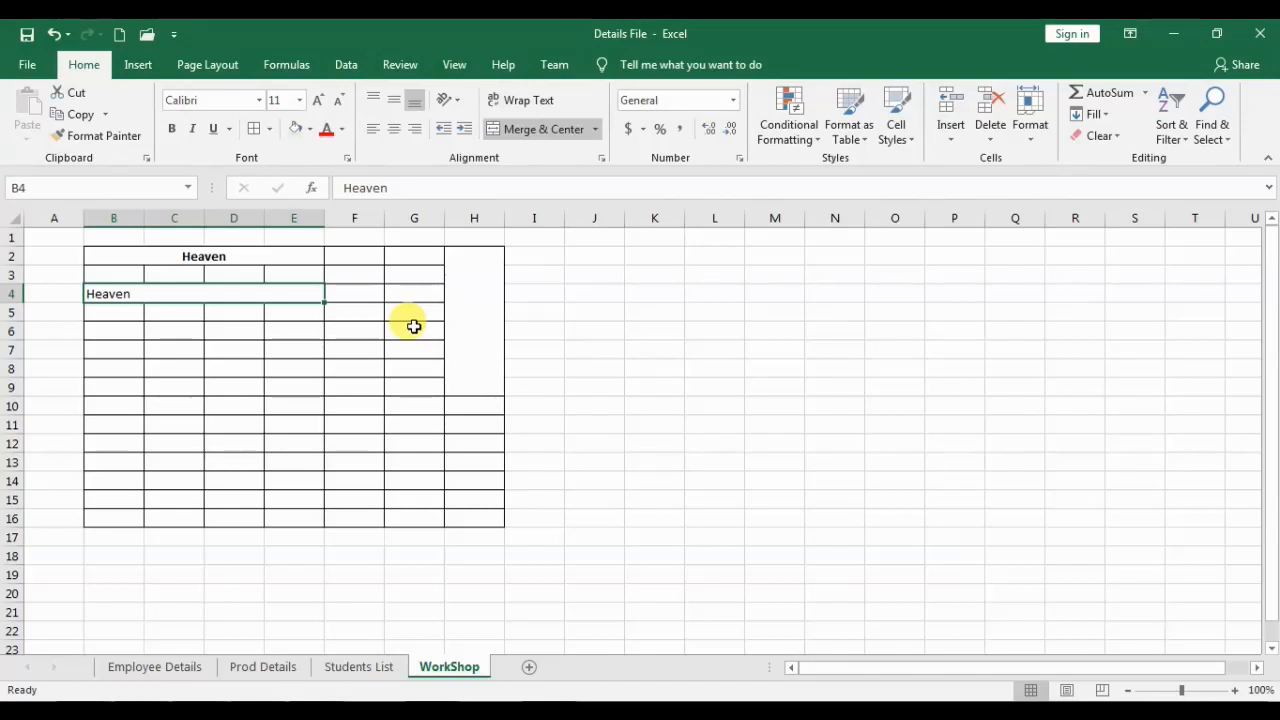
{"action": "left_click", "coordinate": [205, 260]}
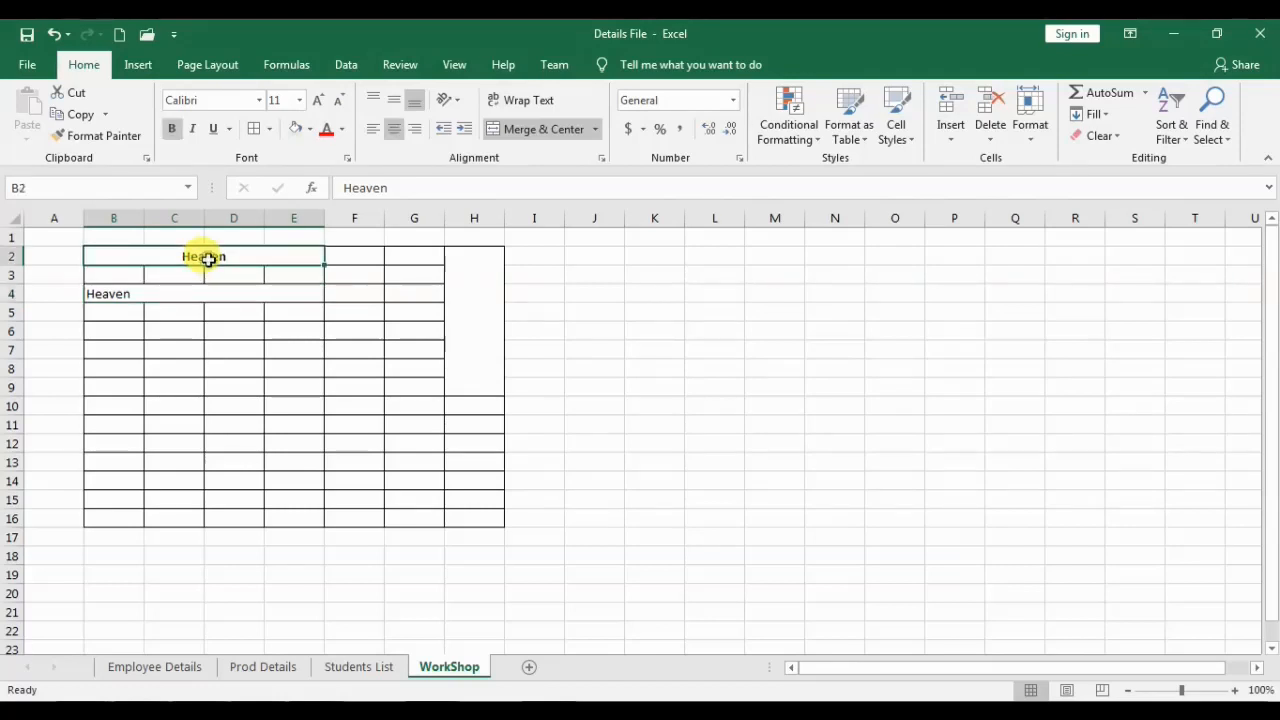
{"action": "left_click", "coordinate": [200, 294]}
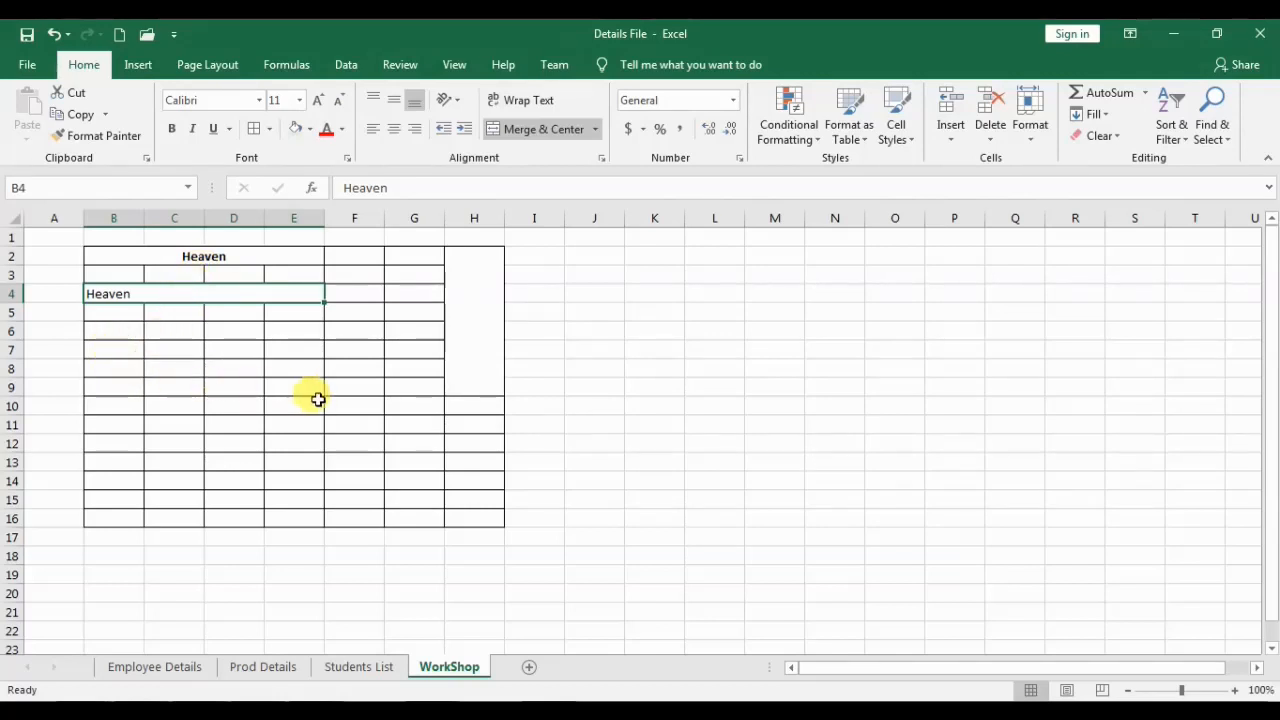
Step: Try Merge & Center on the block B7 to F14 and undo it
{"action": "left_click_drag", "start_coordinate": [120, 352], "coordinate": [337, 480]}
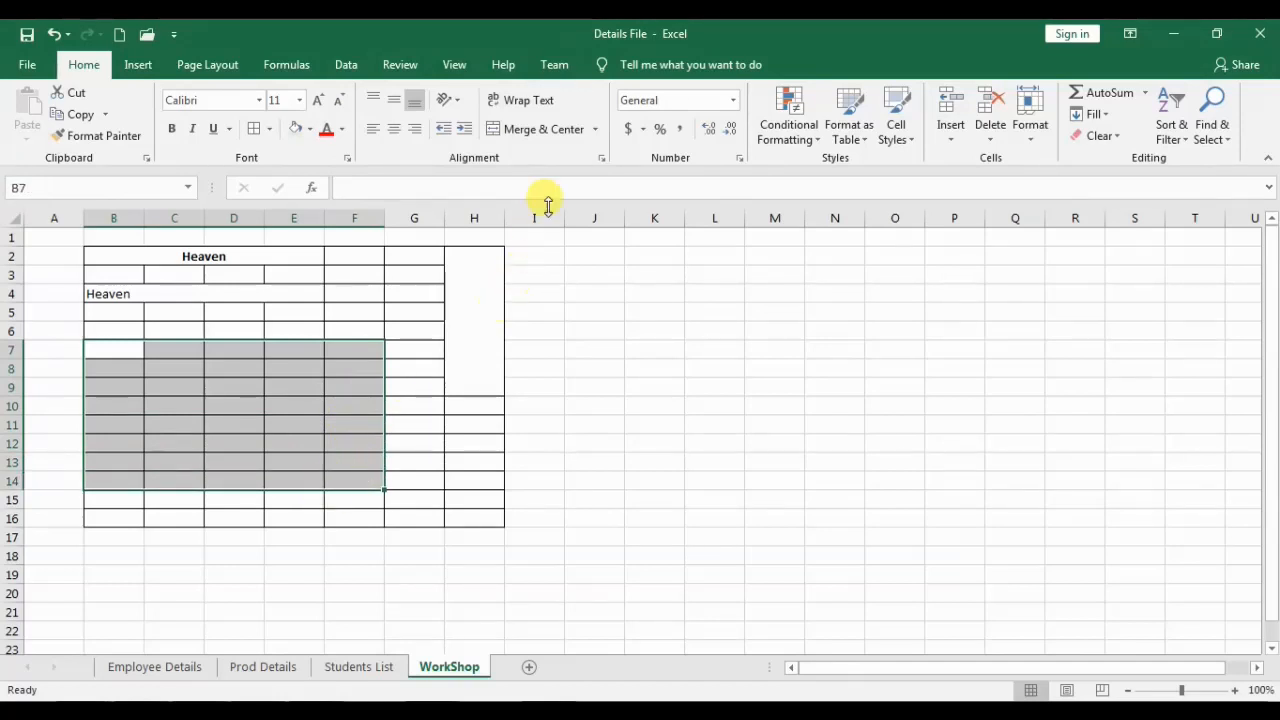
{"action": "left_click", "coordinate": [595, 129]}
{"action": "left_click", "coordinate": [595, 154]}
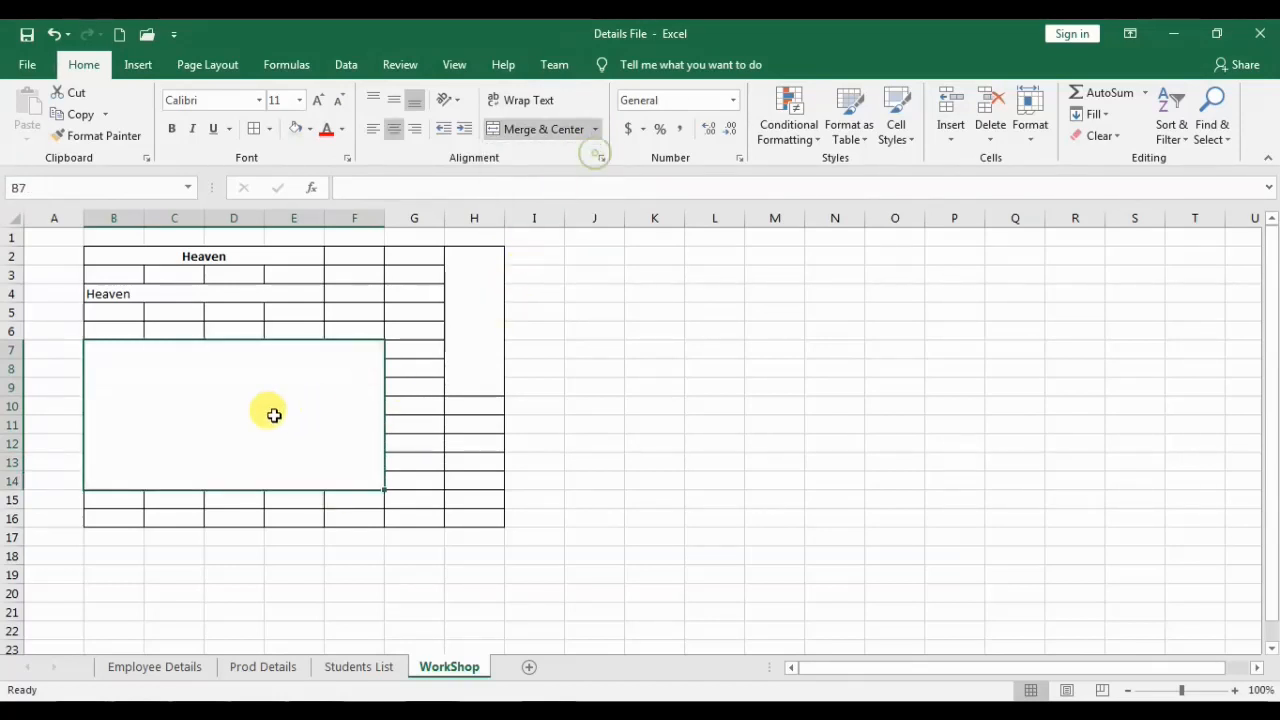
{"action": "left_click", "coordinate": [55, 37]}
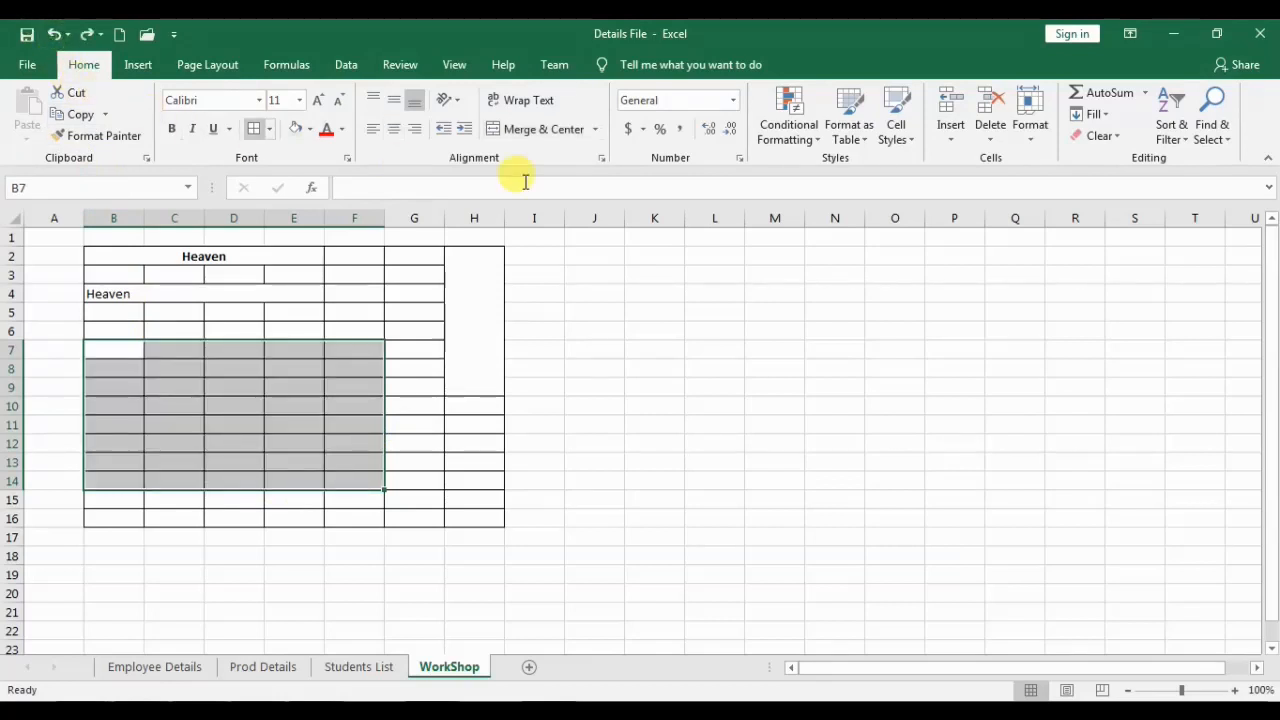
Step: Try Merge Cells on the block B7 to F14 and undo the merge
{"action": "left_click", "coordinate": [595, 131]}
{"action": "left_click", "coordinate": [580, 194]}
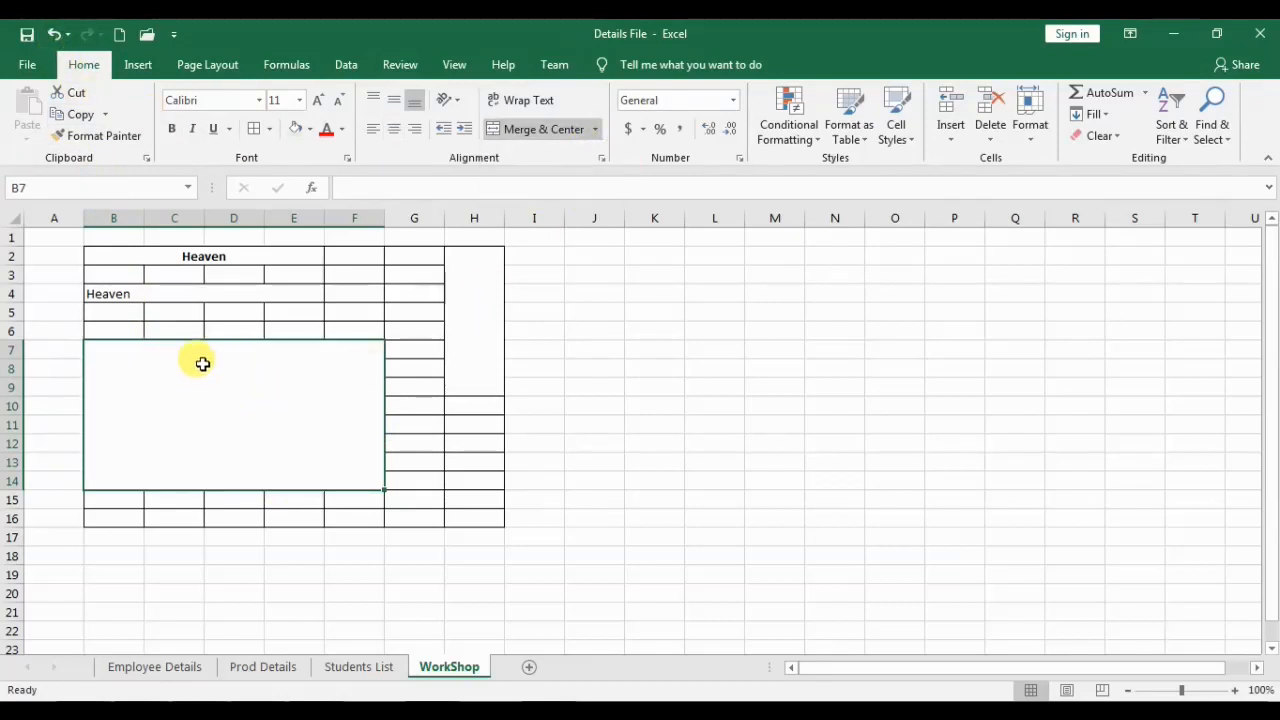
{"action": "left_click", "coordinate": [53, 38]}
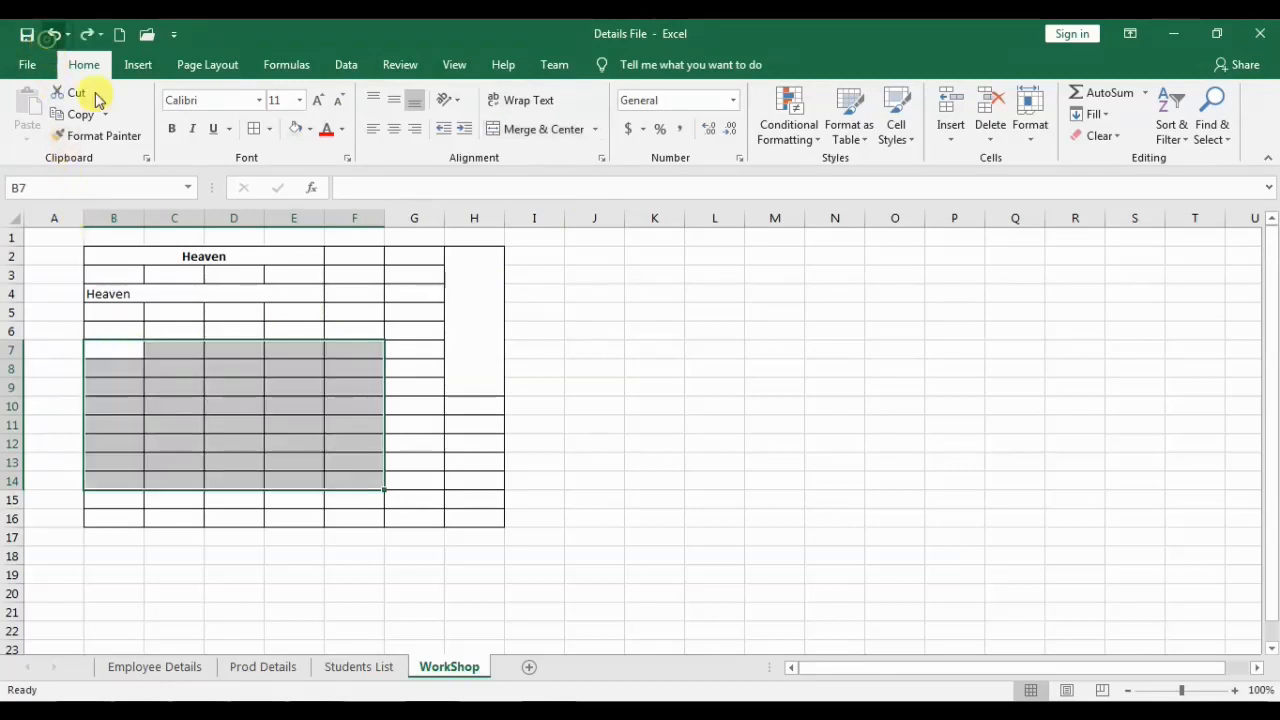
Step: Apply Merge Across to B7 to F14 so that each row is merged separately
{"action": "left_click", "coordinate": [596, 131]}
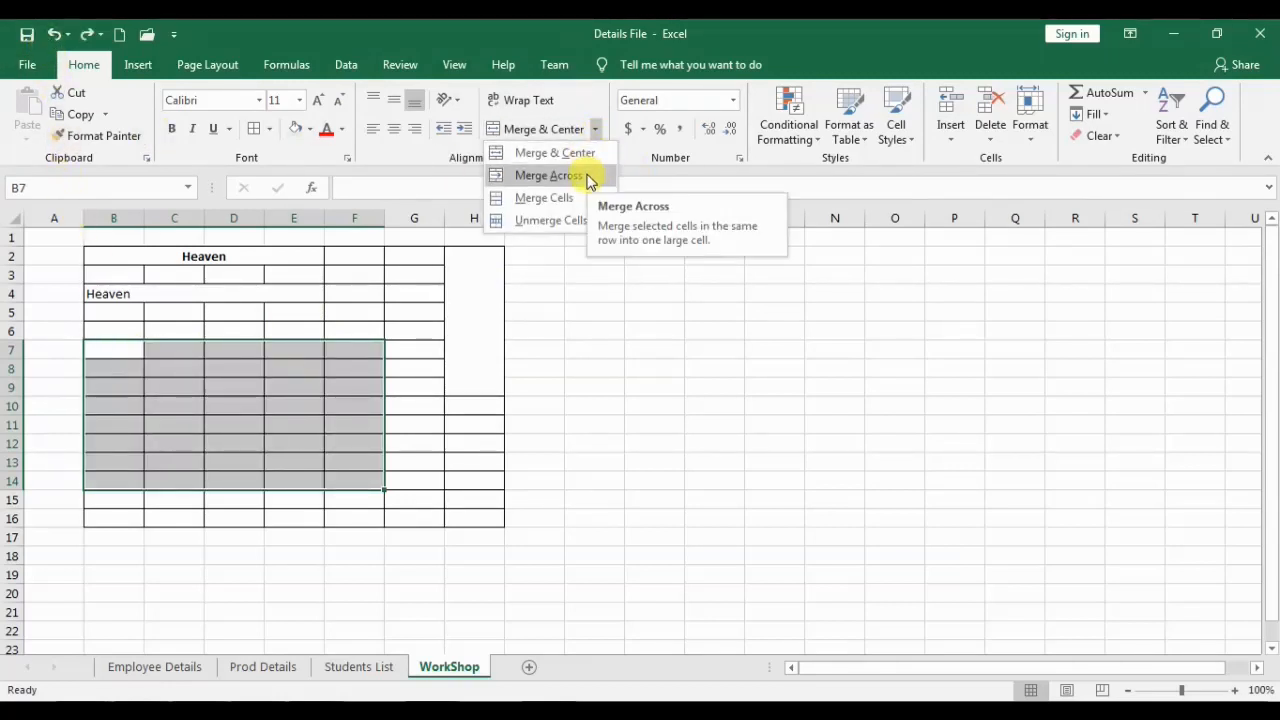
{"action": "left_click", "coordinate": [589, 180]}
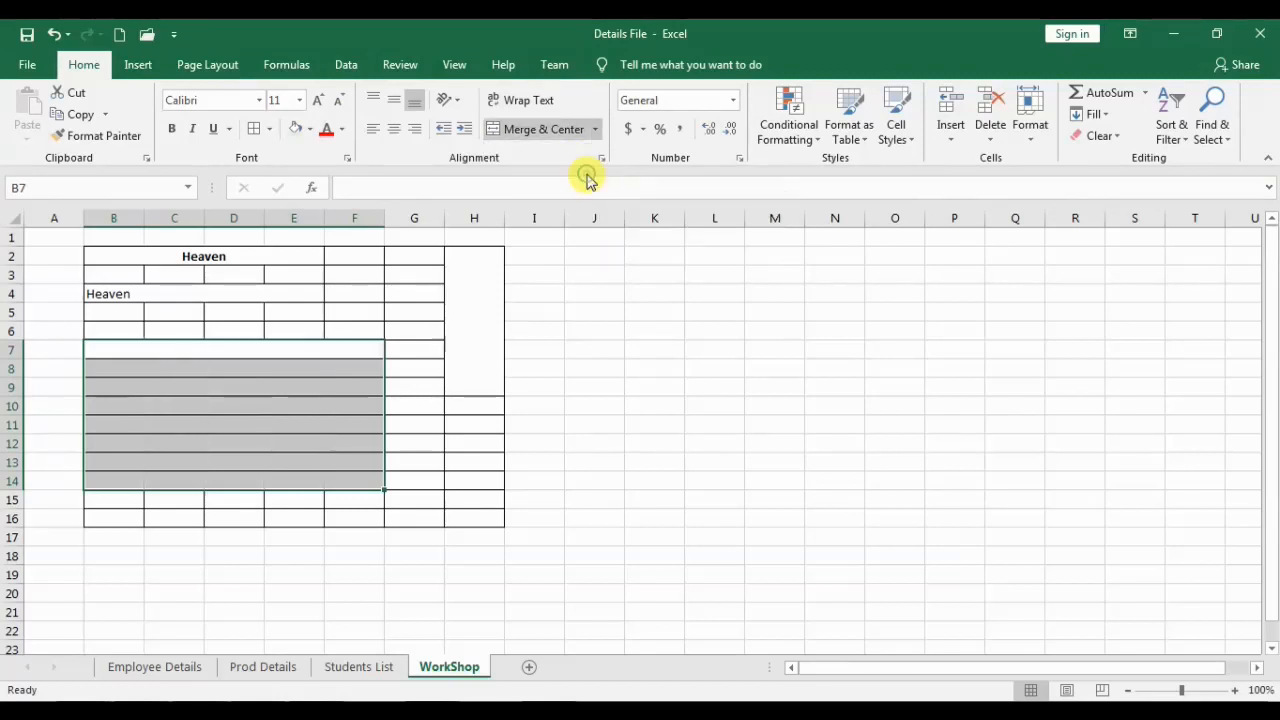
{"action": "left_click", "coordinate": [437, 486]}
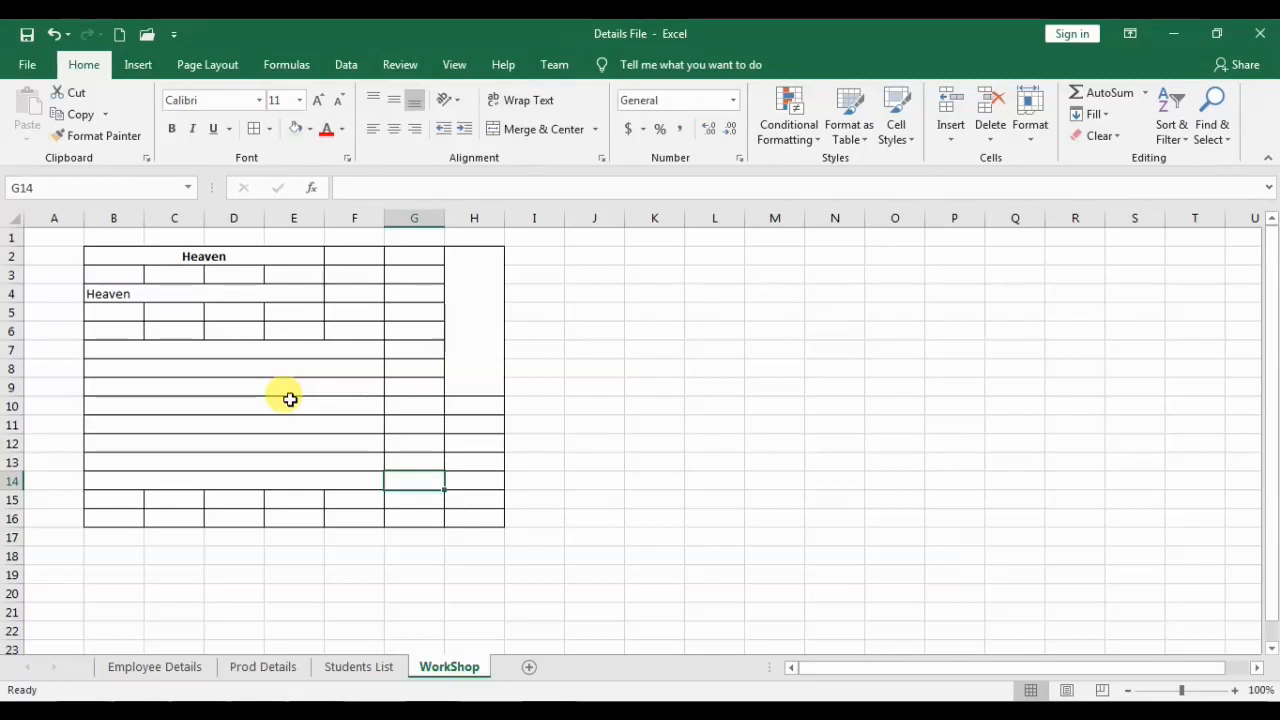
Step: Unmerge the merged cell H2 to H9 back into individual cells
{"action": "left_click", "coordinate": [468, 330]}
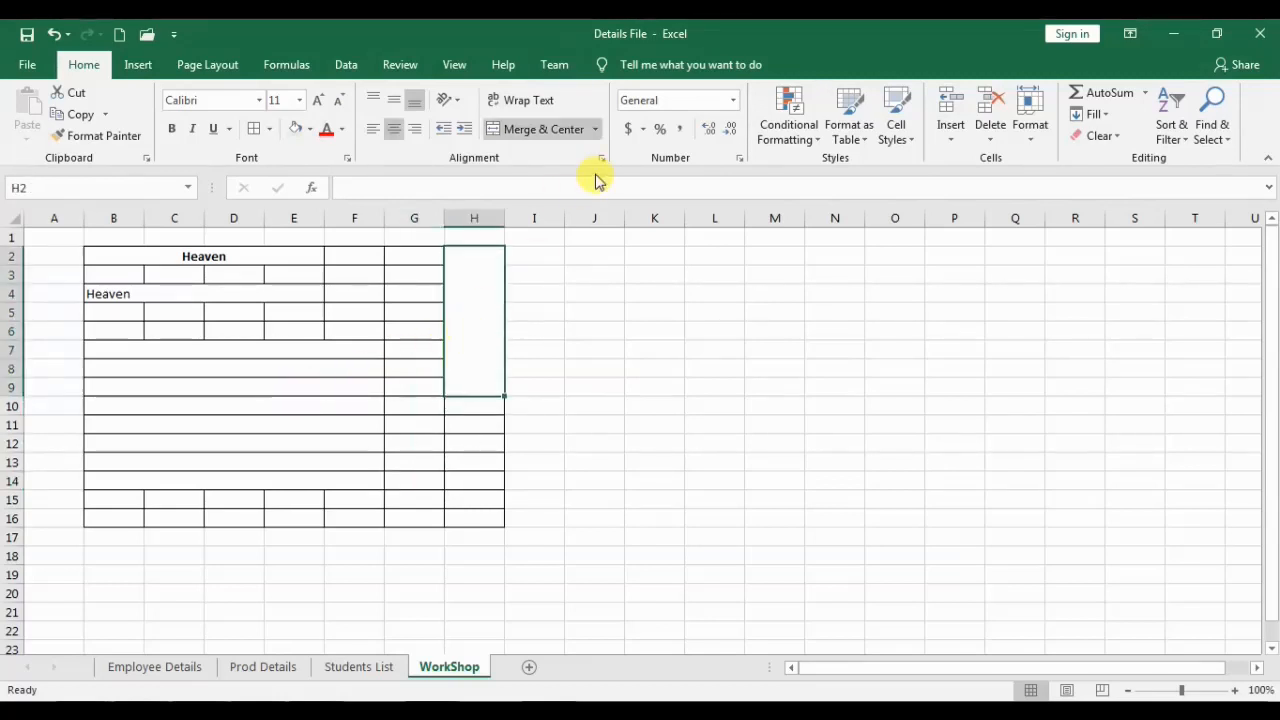
{"action": "left_click", "coordinate": [595, 129]}
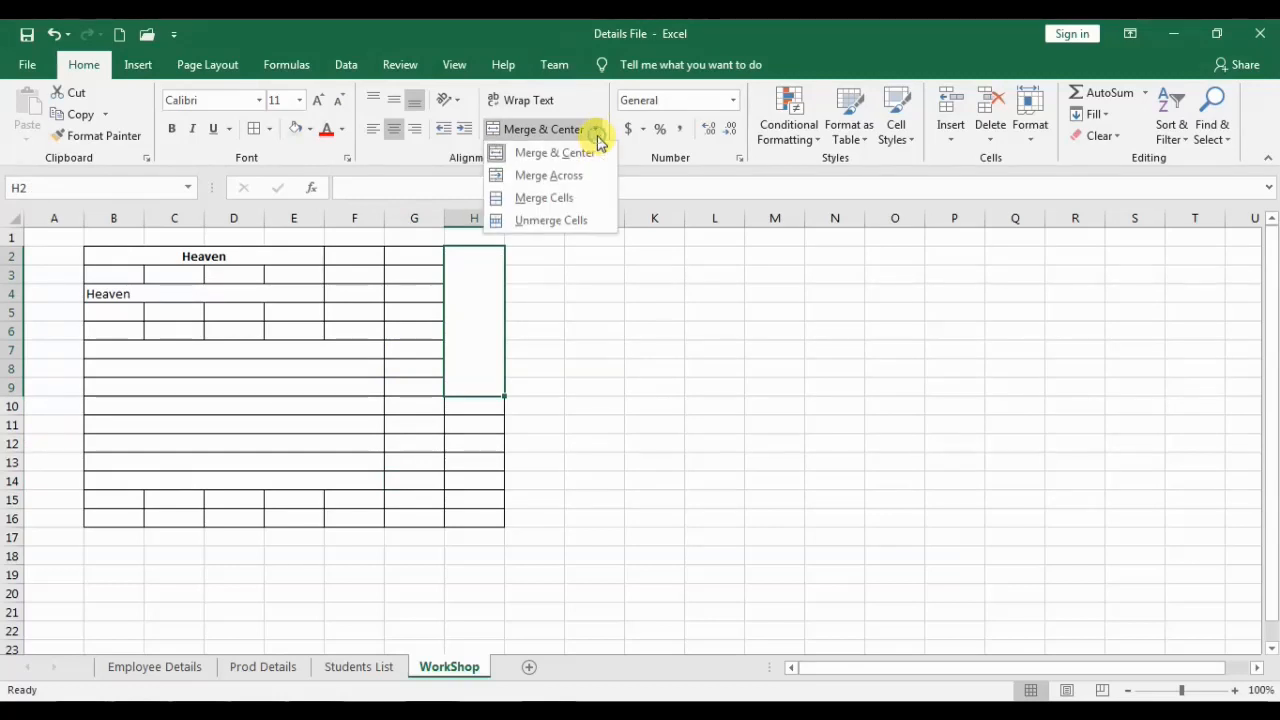
{"action": "left_click", "coordinate": [501, 224]}
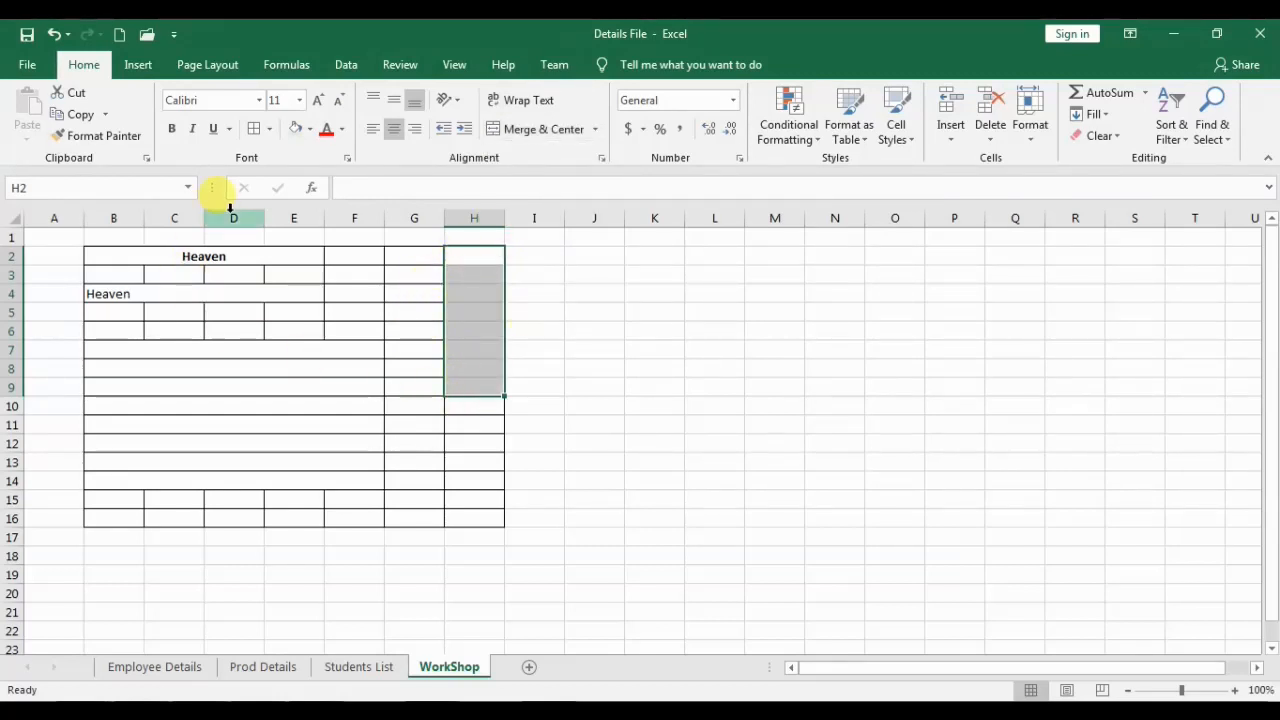
{"action": "left_click", "coordinate": [388, 402]}
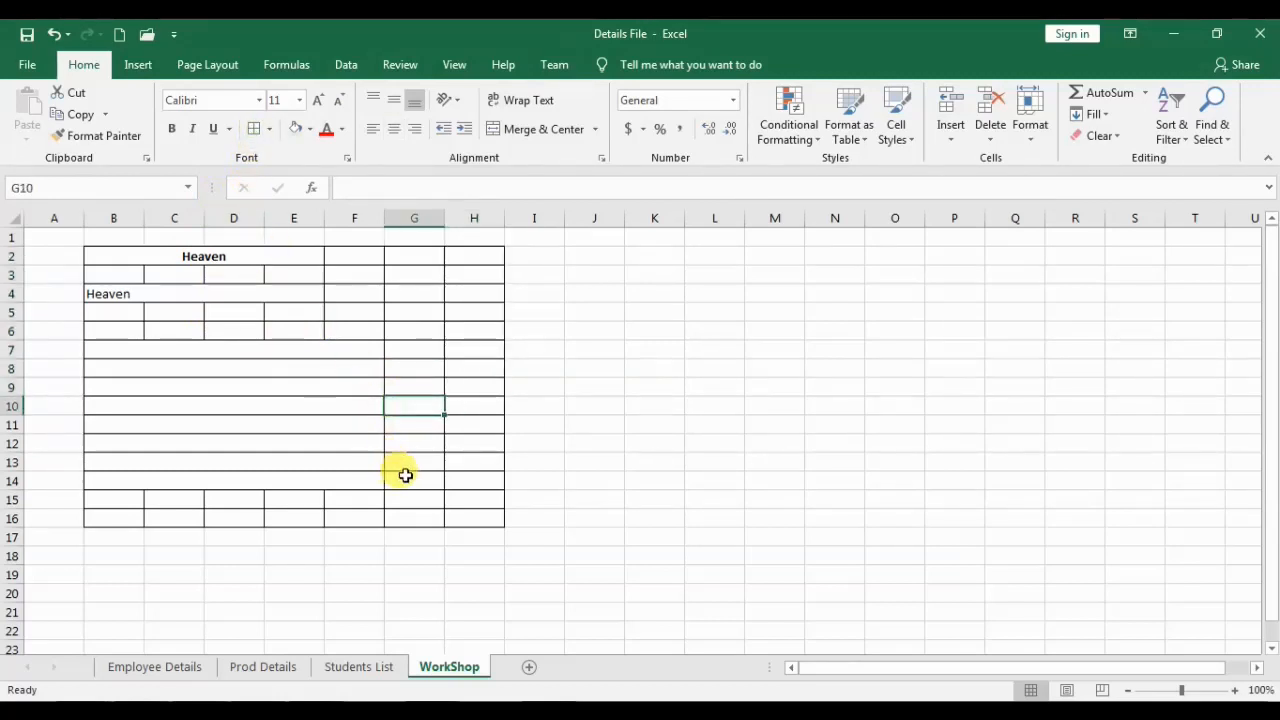
{"action": "left_click", "coordinate": [596, 131]}
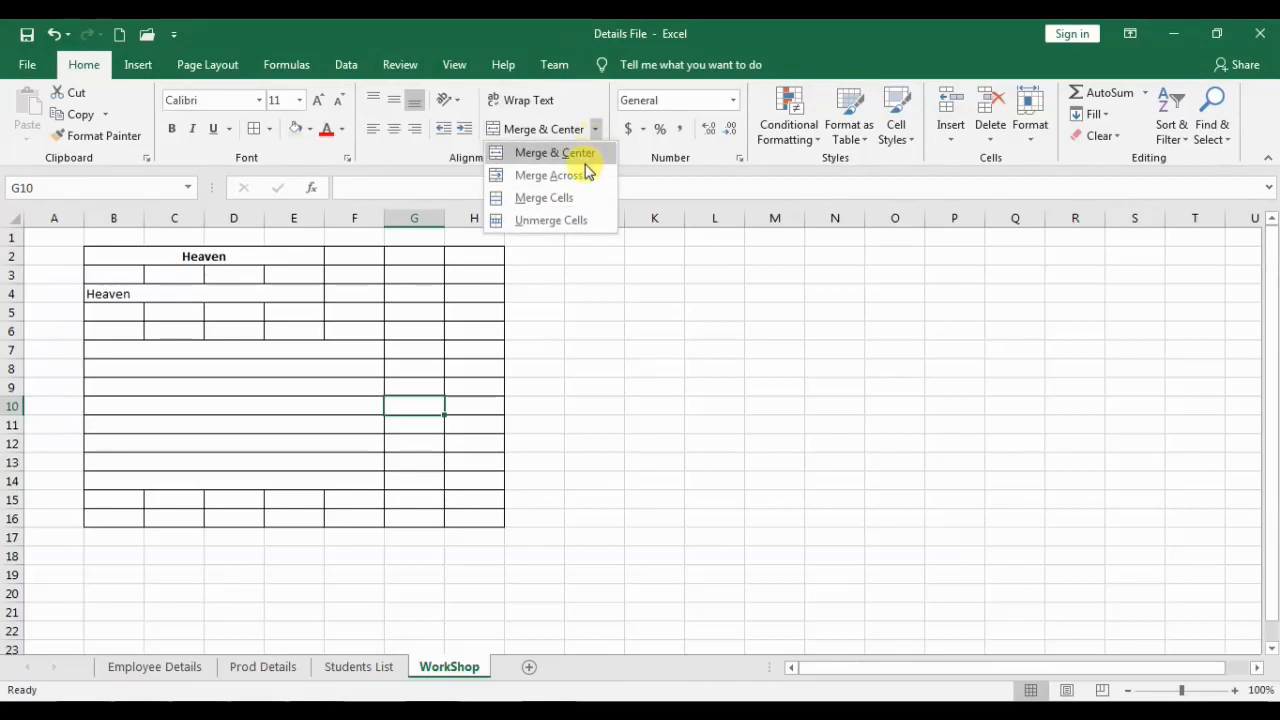
{"action": "left_click", "coordinate": [592, 377]}
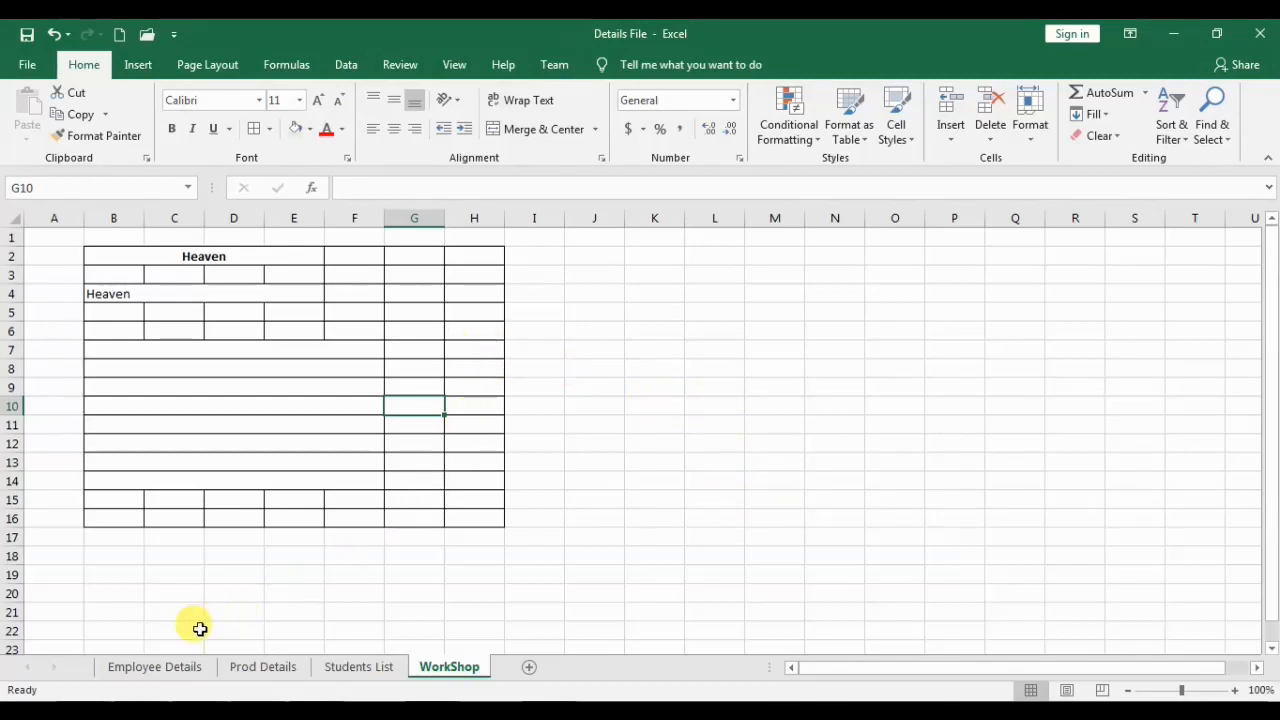
Step: Insert a blank row above the table's header row in the Employee Details sheet
{"action": "left_click", "coordinate": [155, 668]}
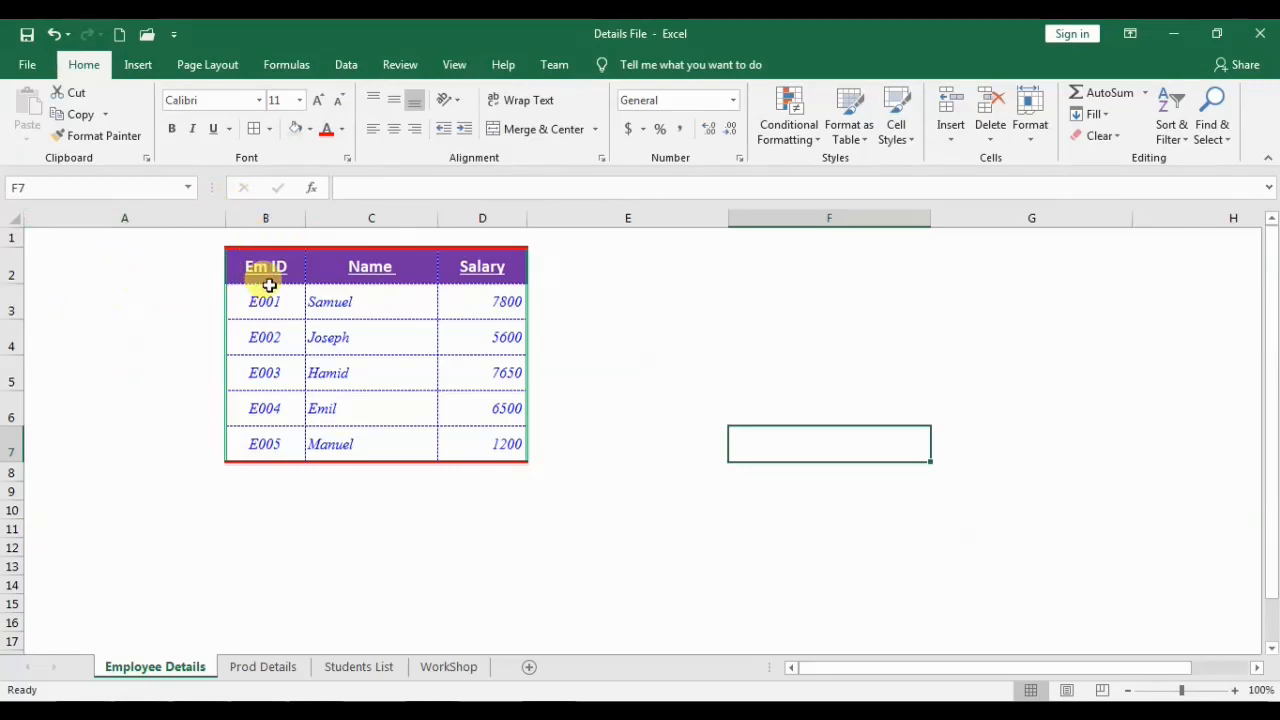
{"action": "left_click", "coordinate": [12, 268]}
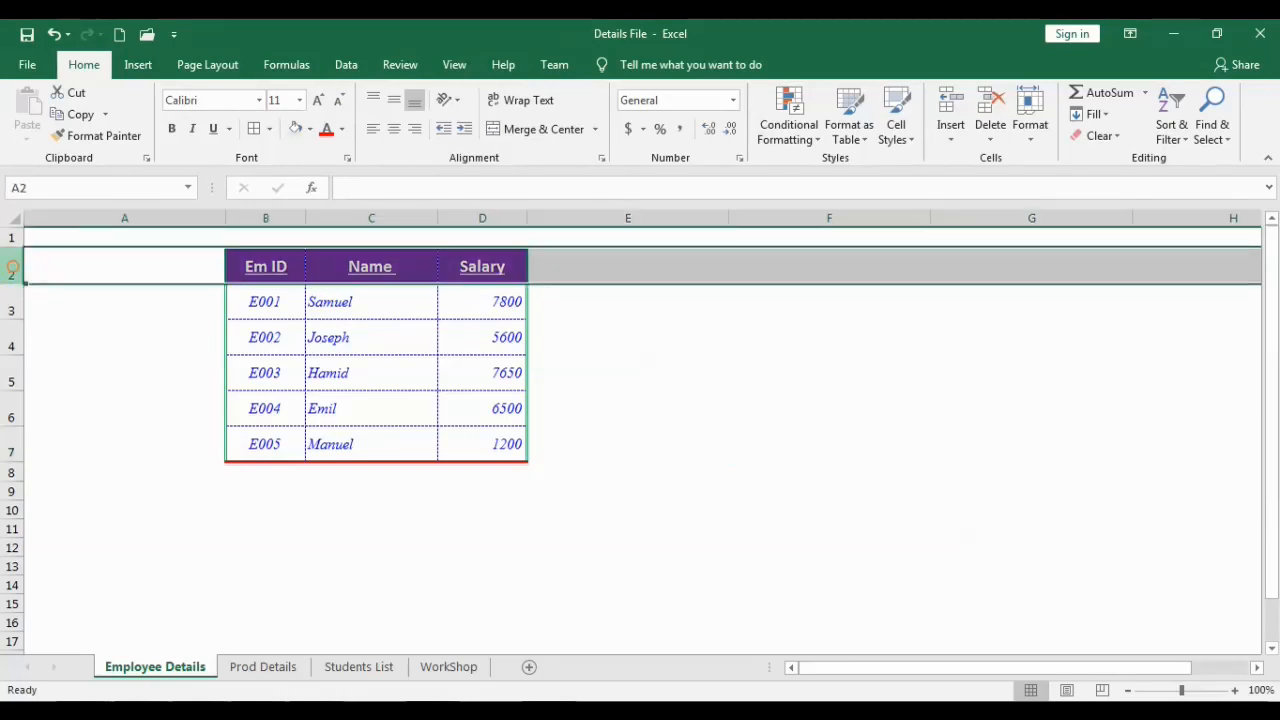
{"action": "right_click", "coordinate": [15, 265]}
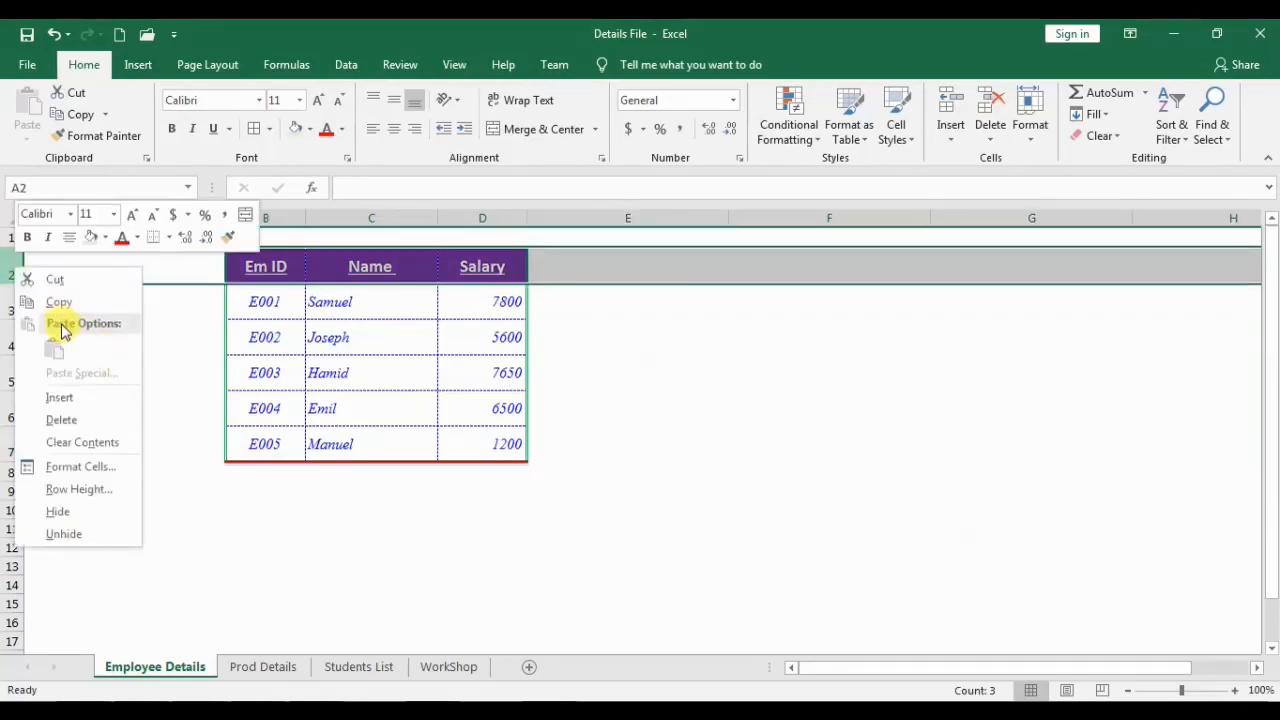
{"action": "left_click", "coordinate": [94, 400]}
Step: Apply thick outside borders to cells B2 to D2 above the table header
{"action": "left_click", "coordinate": [285, 256]}
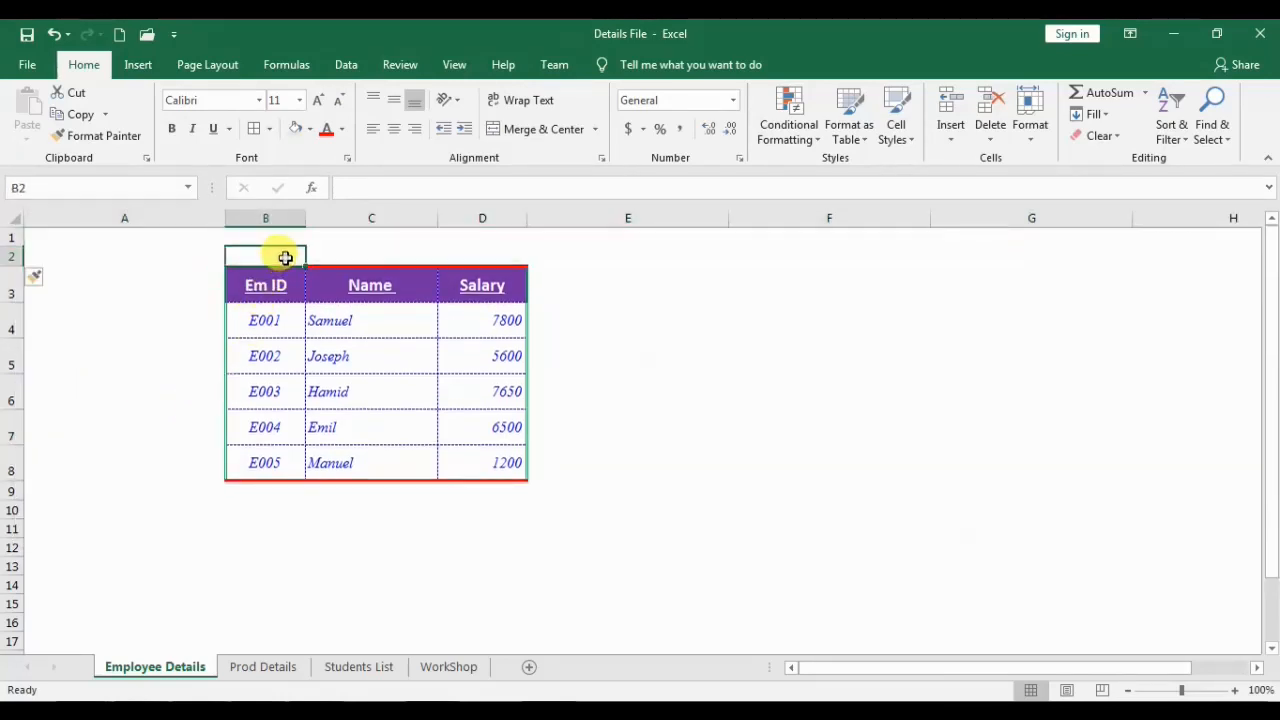
{"action": "left_click", "coordinate": [329, 250]}
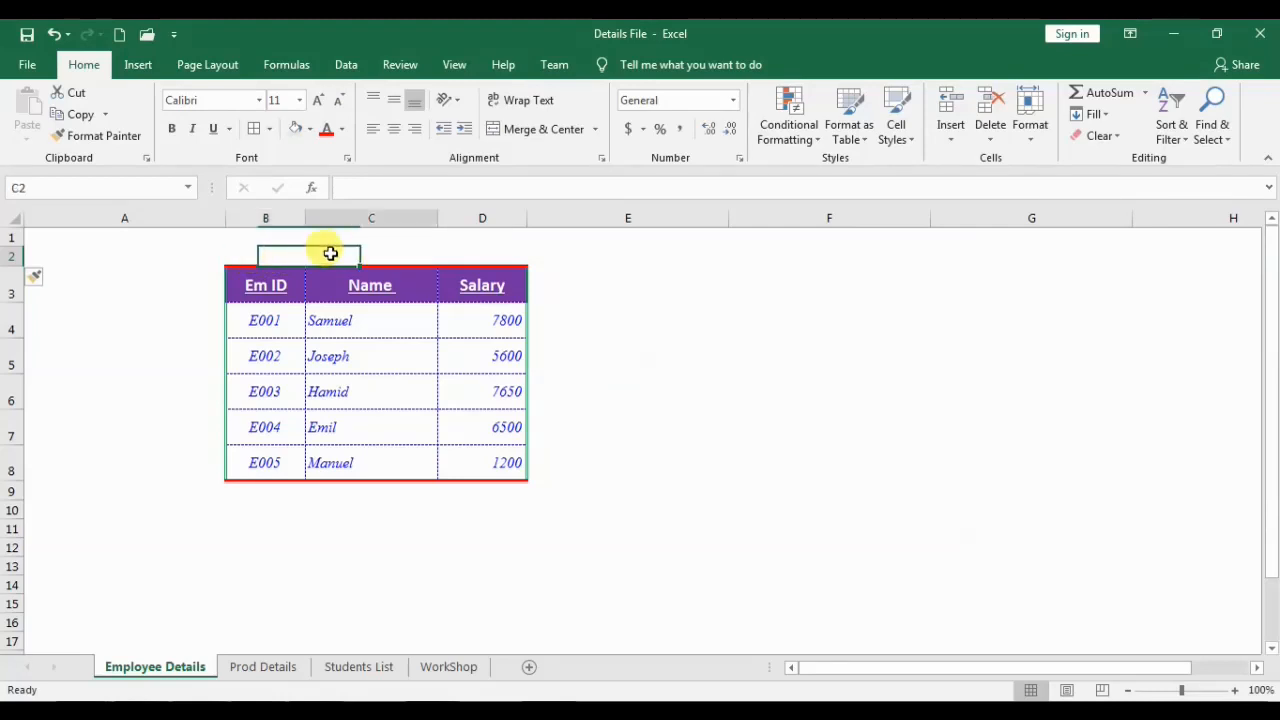
{"action": "left_click", "coordinate": [495, 255]}
{"action": "left_click_drag", "start_coordinate": [279, 260], "coordinate": [470, 252]}
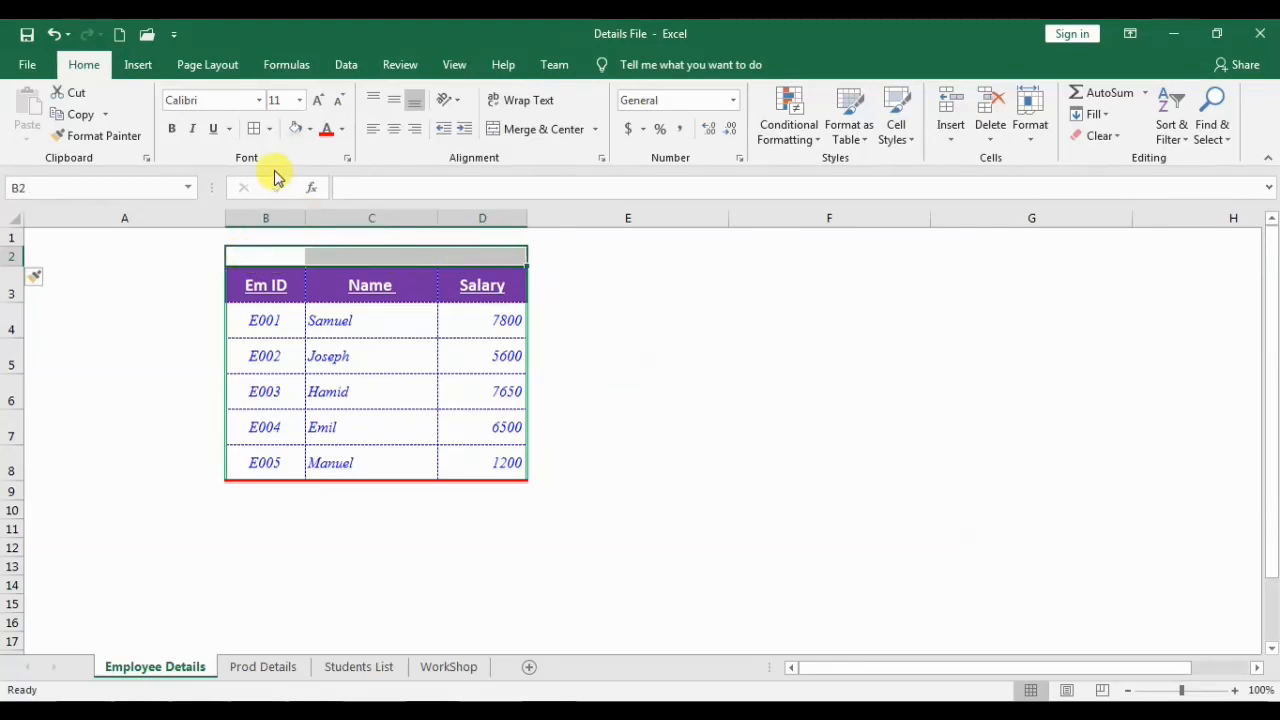
{"action": "left_click", "coordinate": [269, 129]}
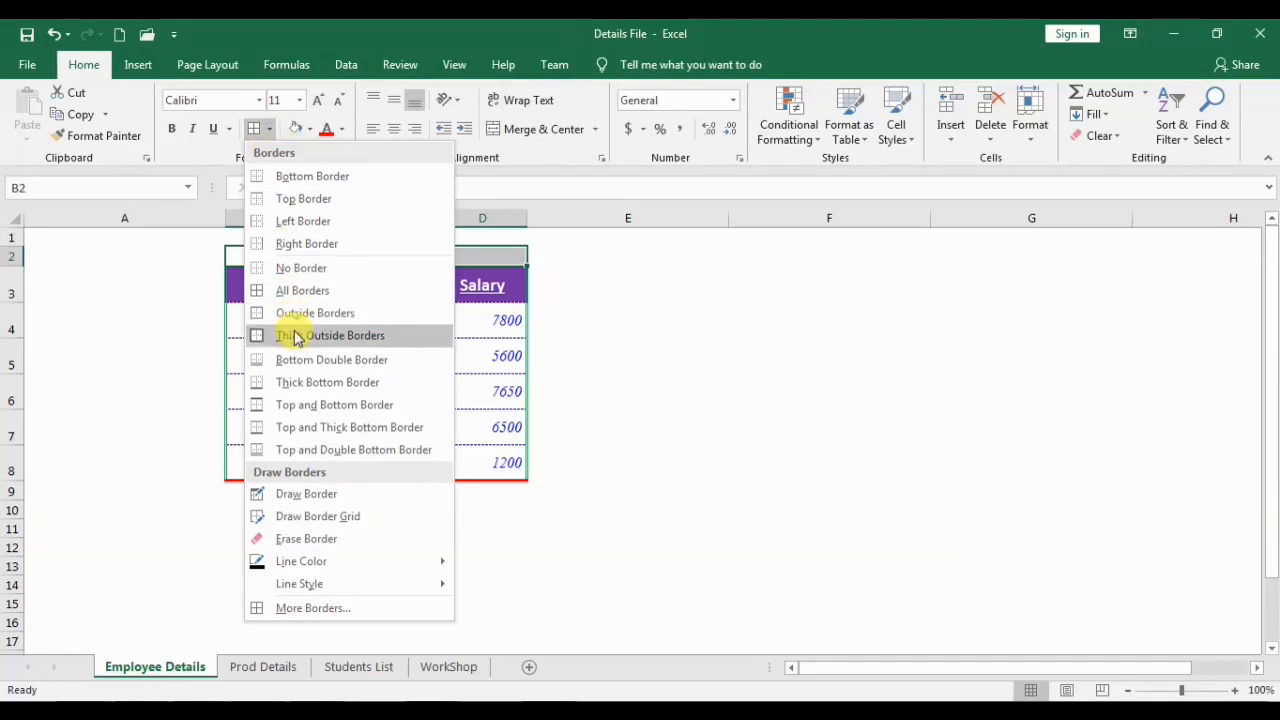
{"action": "left_click", "coordinate": [289, 334]}
{"action": "left_click", "coordinate": [606, 327]}
Step: Apply All Borders to cells B2 to D2 and make row 2 about as tall as the table rows
{"action": "left_click_drag", "start_coordinate": [274, 257], "coordinate": [466, 249]}
{"action": "left_click", "coordinate": [269, 129]}
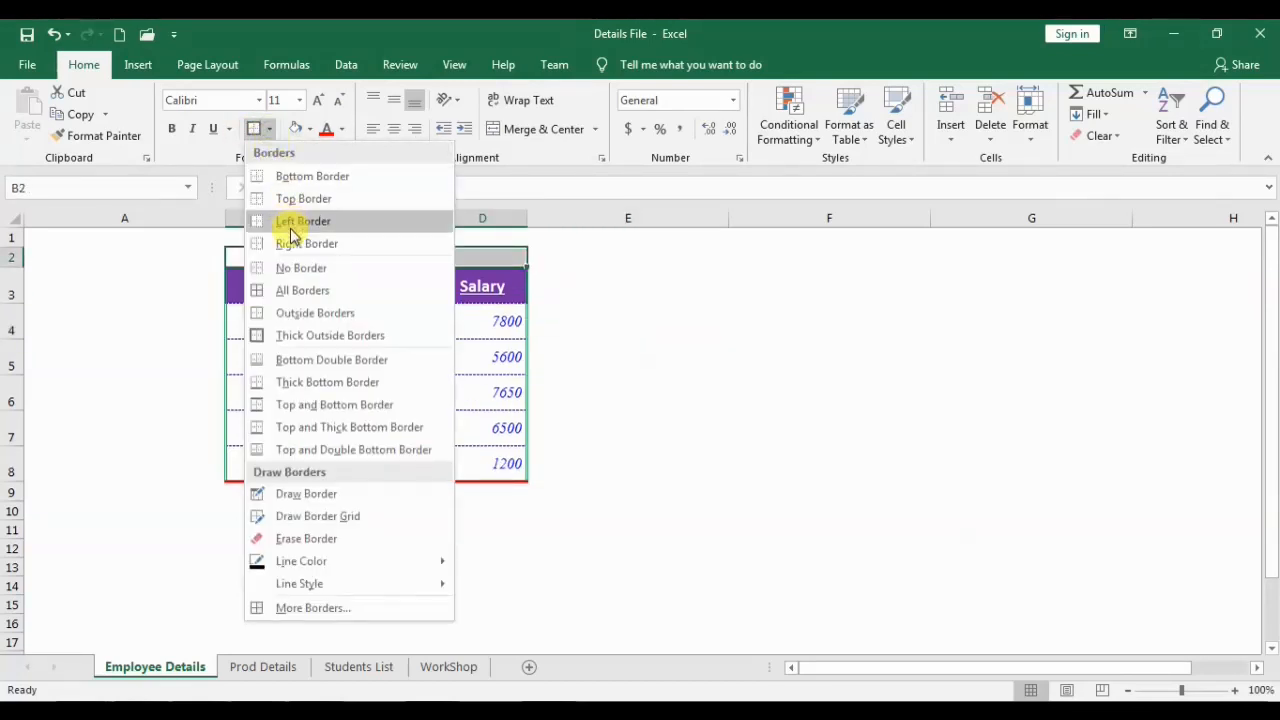
{"action": "left_click", "coordinate": [290, 288]}
{"action": "left_click", "coordinate": [668, 319]}
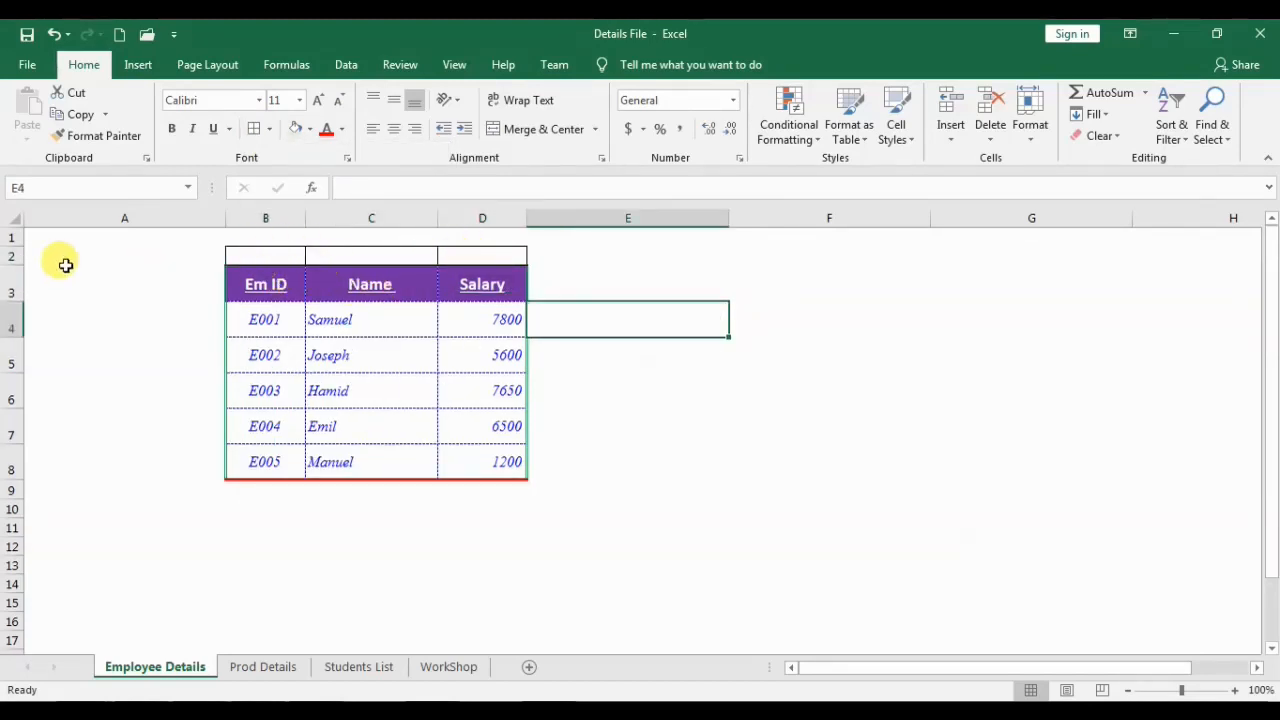
{"action": "left_click_drag", "start_coordinate": [18, 264], "coordinate": [14, 283]}
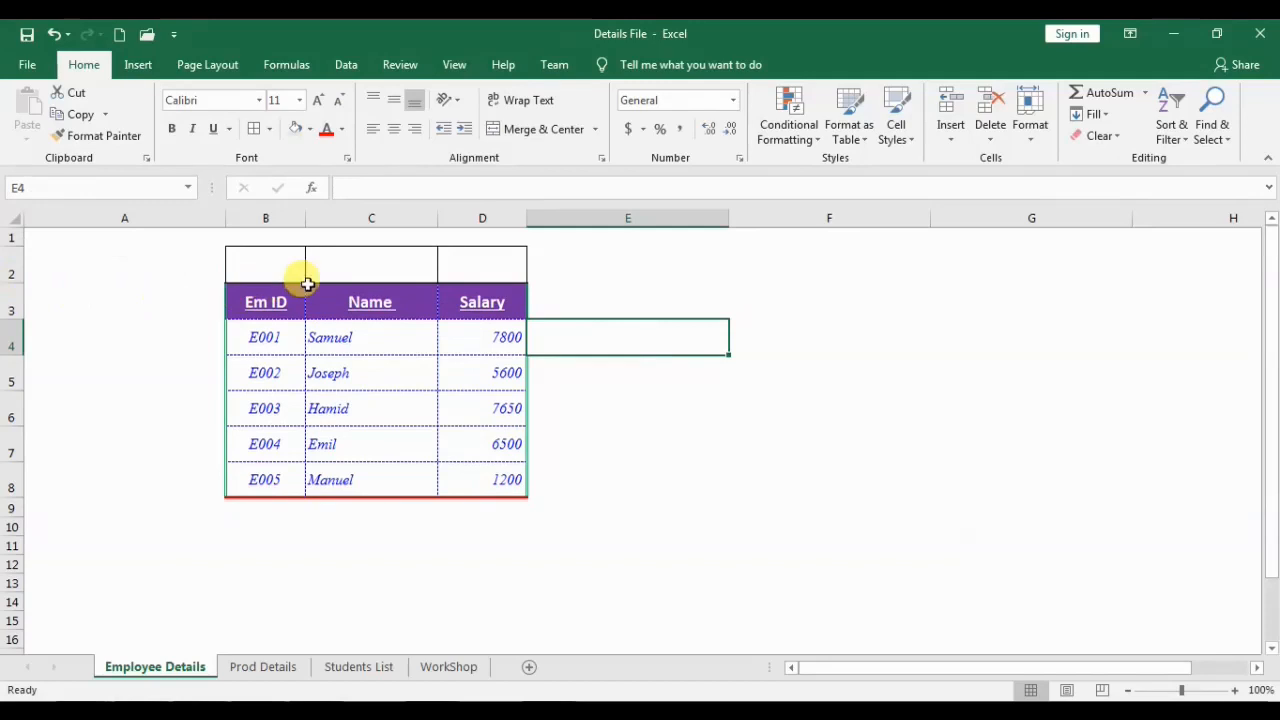
{"action": "left_click", "coordinate": [280, 267]}
{"action": "left_click", "coordinate": [375, 266]}
{"action": "left_click", "coordinate": [466, 262]}
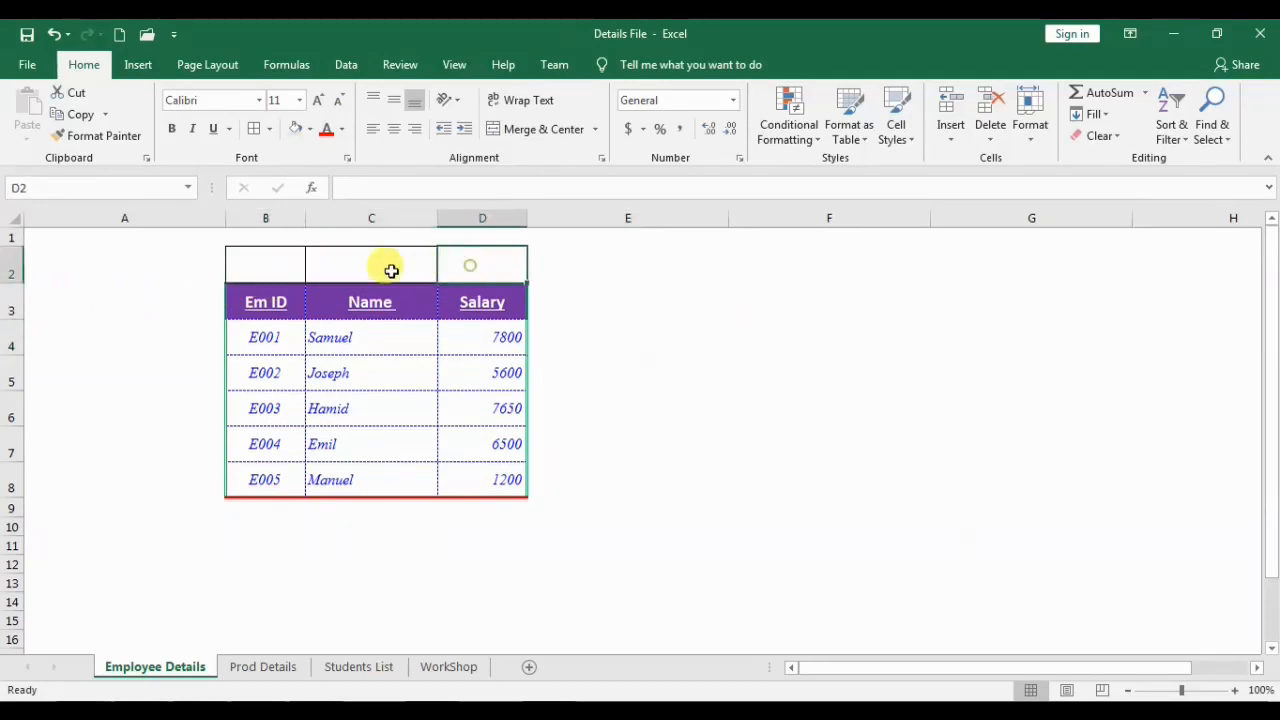
{"action": "left_click", "coordinate": [271, 260]}
{"action": "left_click", "coordinate": [382, 262]}
{"action": "left_click", "coordinate": [455, 258]}
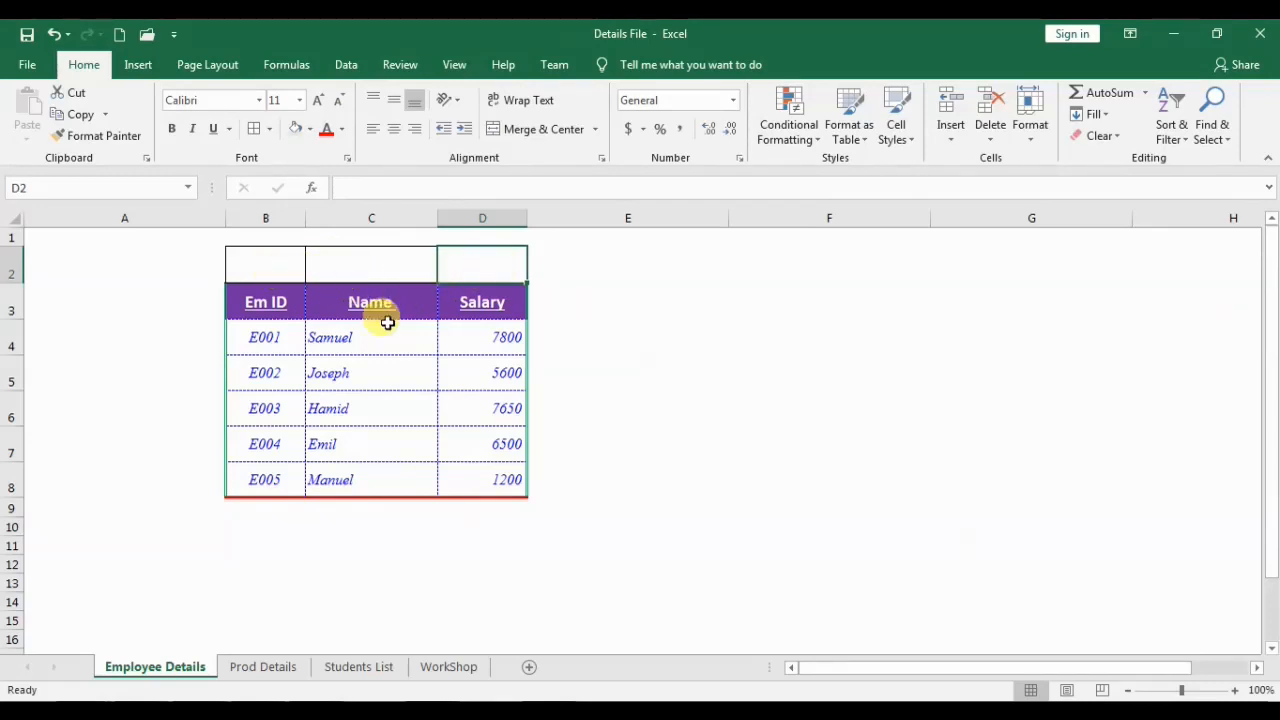
Step: Enter the title "Employee Details" in B2 and apply Merge & Center across B2 to D2
{"action": "left_click", "coordinate": [288, 259]}
{"action": "type", "text": "Employee Details"}
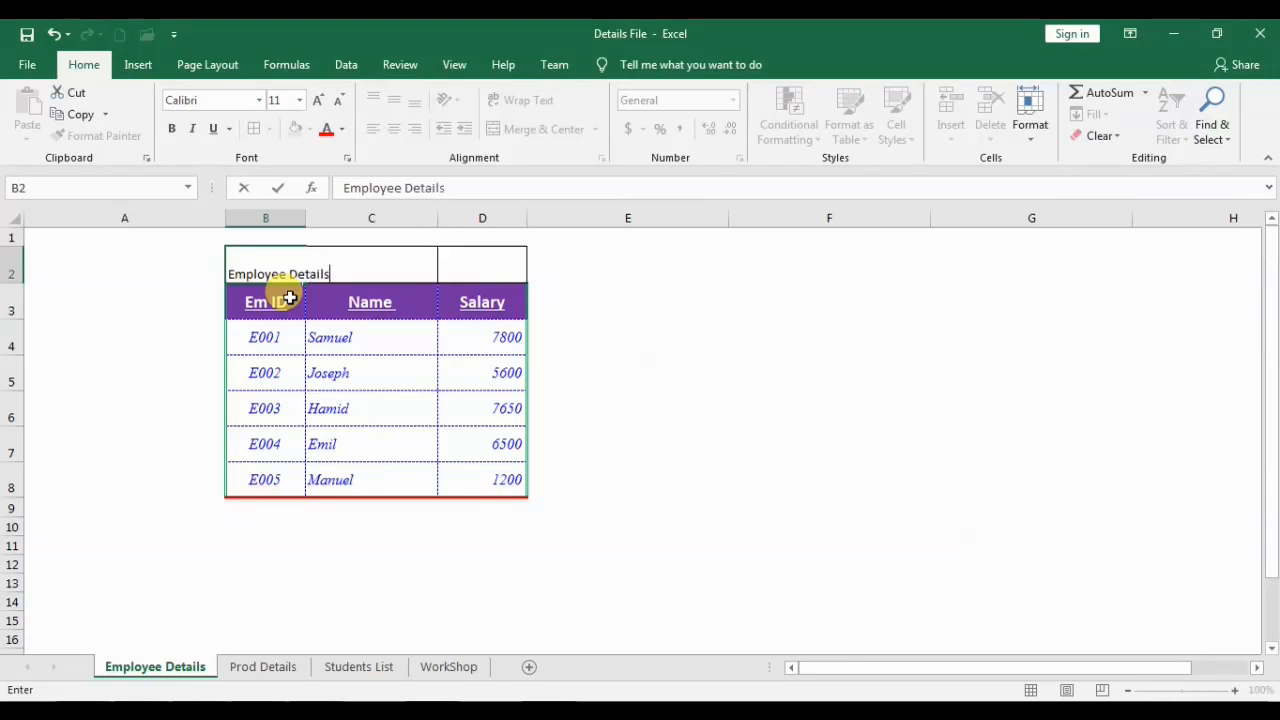
{"action": "left_click", "coordinate": [287, 297]}
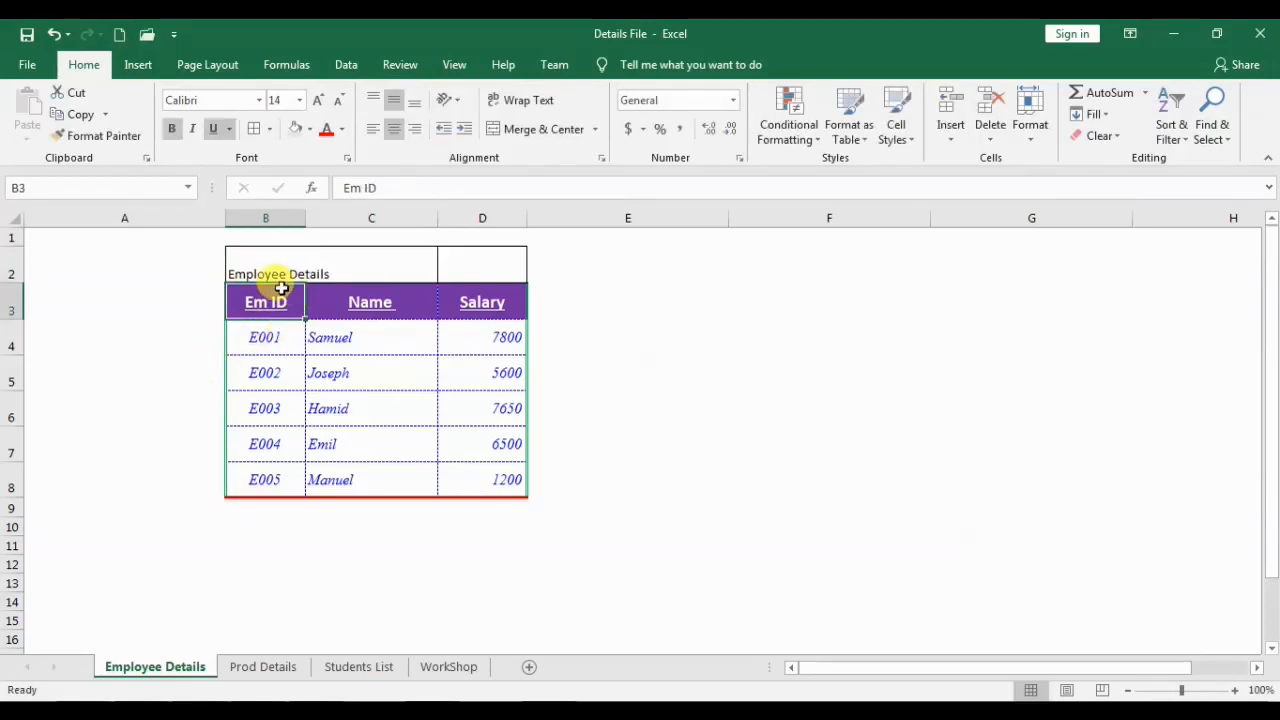
{"action": "left_click_drag", "start_coordinate": [280, 262], "coordinate": [466, 259]}
{"action": "left_click", "coordinate": [597, 129]}
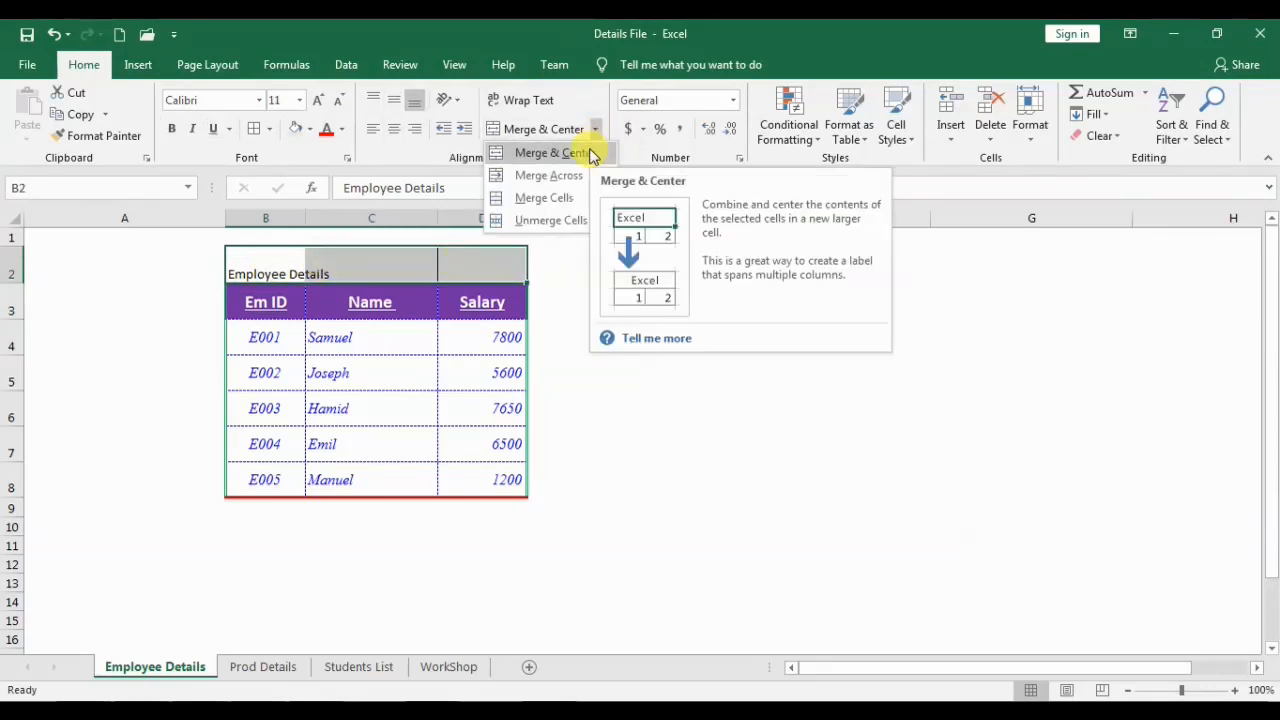
{"action": "left_click", "coordinate": [591, 153]}
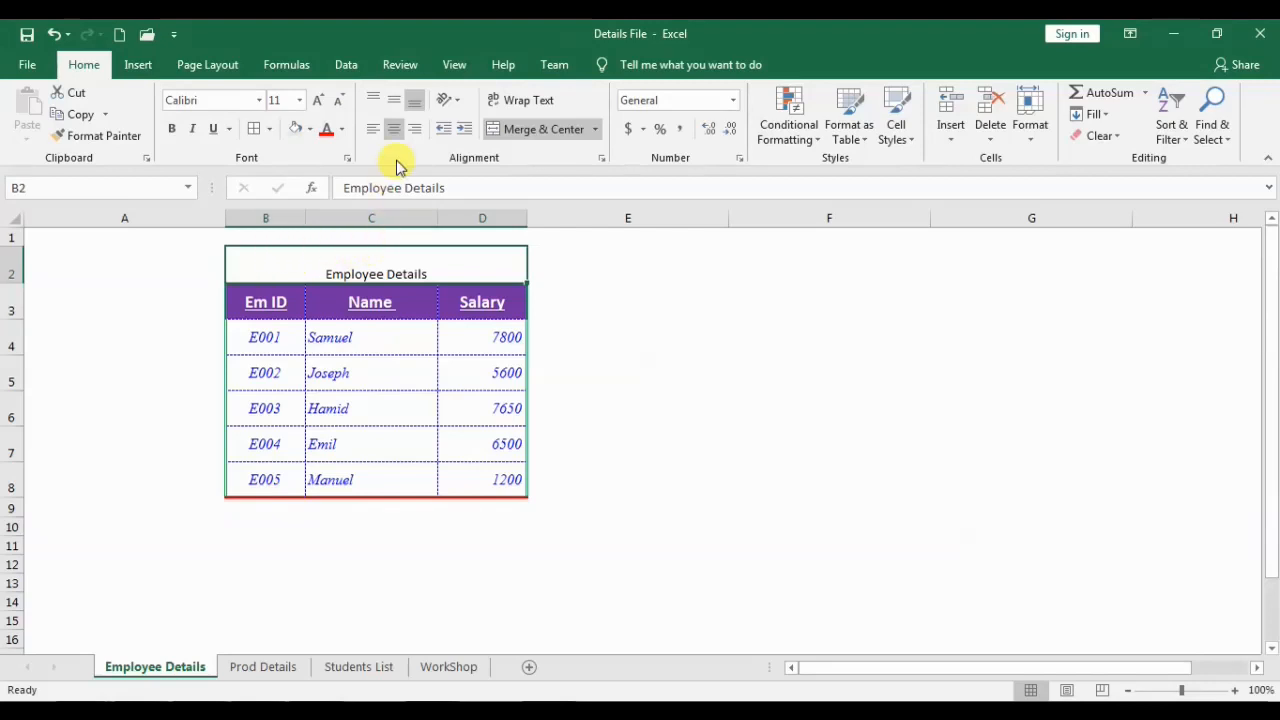
Step: Format the merged title cell with middle alignment, a light green fill and bold red text at size 12
{"action": "left_click", "coordinate": [396, 100]}
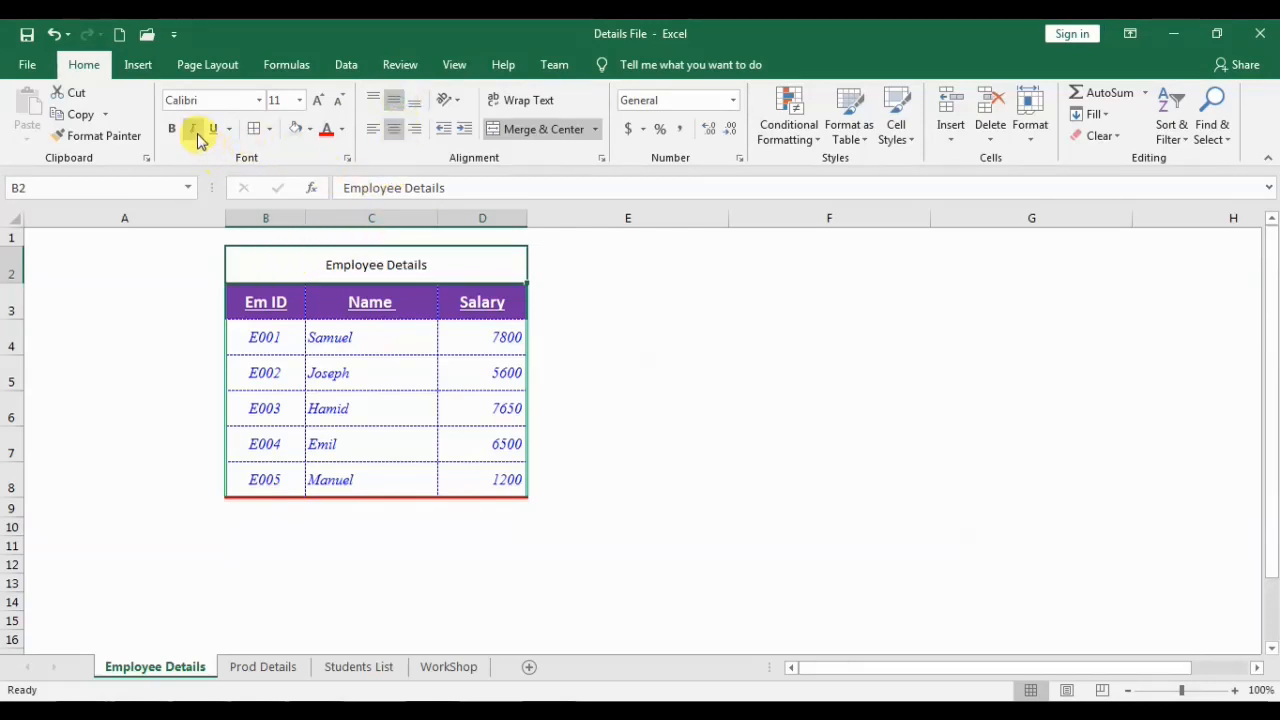
{"action": "left_click", "coordinate": [295, 128]}
{"action": "left_click", "coordinate": [329, 128]}
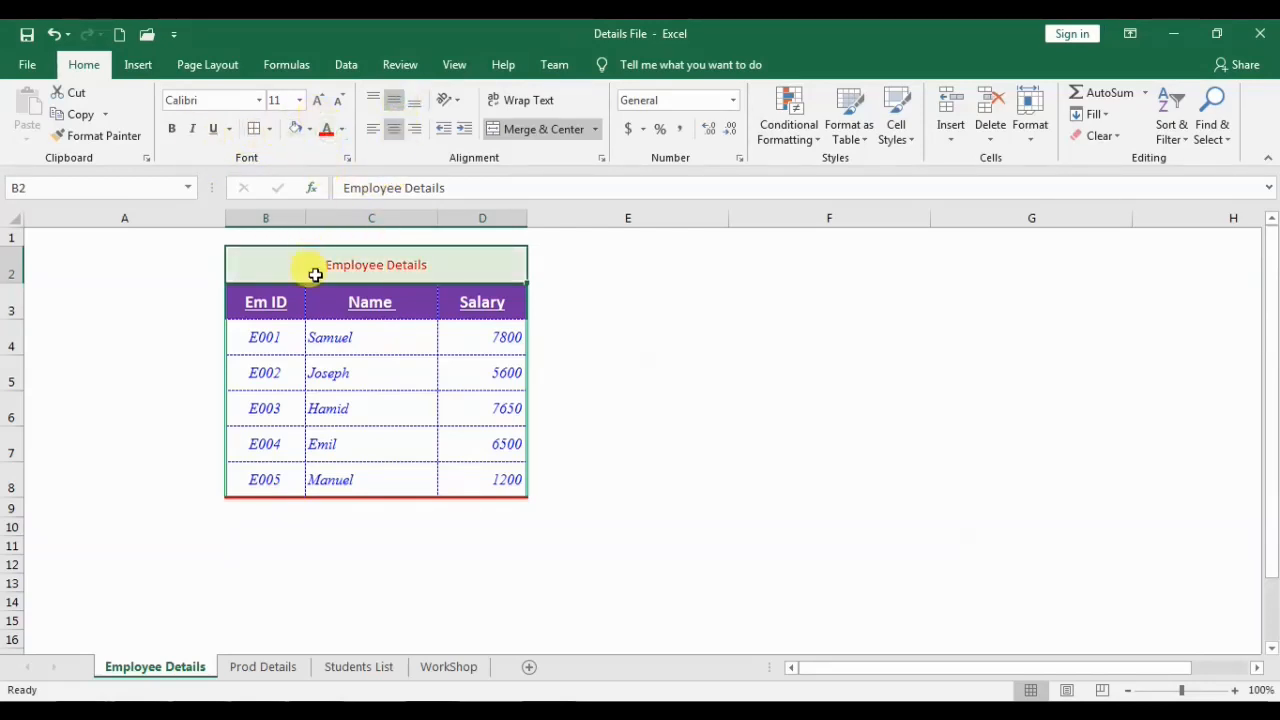
{"action": "left_click", "coordinate": [317, 100]}
{"action": "left_click", "coordinate": [171, 128]}
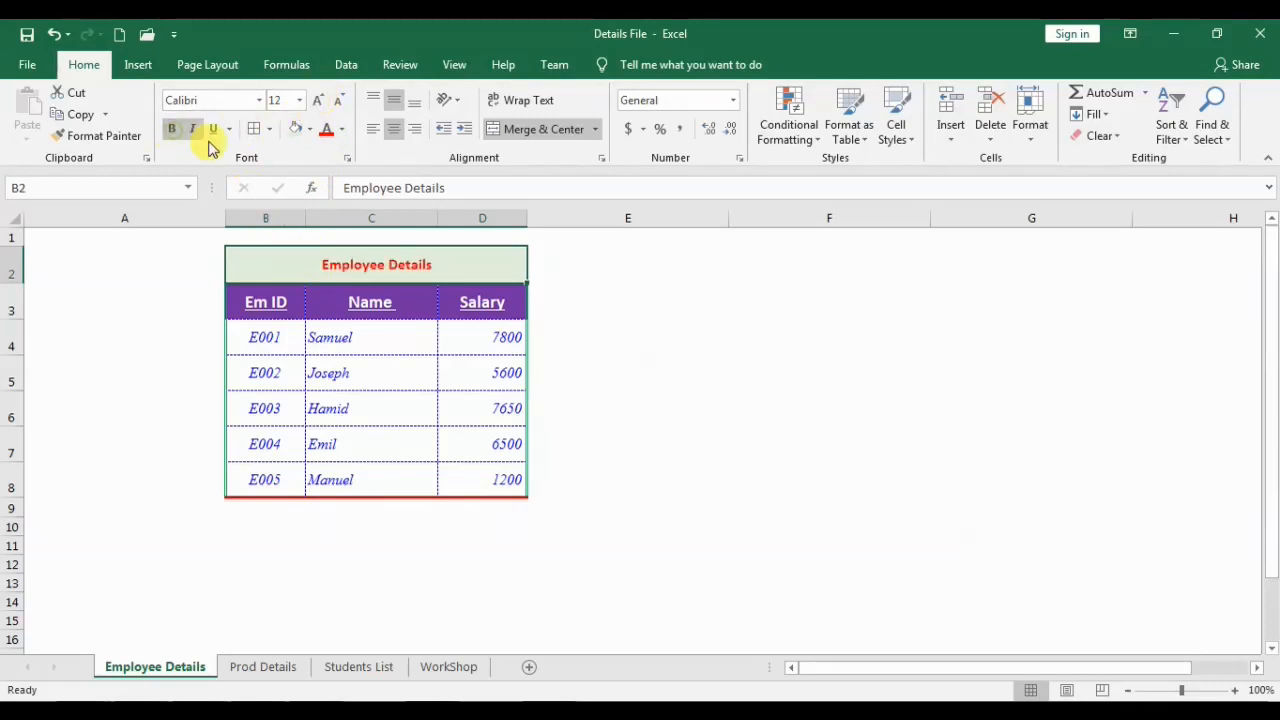
Step: Put a thick outside border around the merged Employee Details title cell
{"action": "left_click", "coordinate": [269, 129]}
{"action": "left_click", "coordinate": [280, 316]}
{"action": "left_click", "coordinate": [858, 308]}
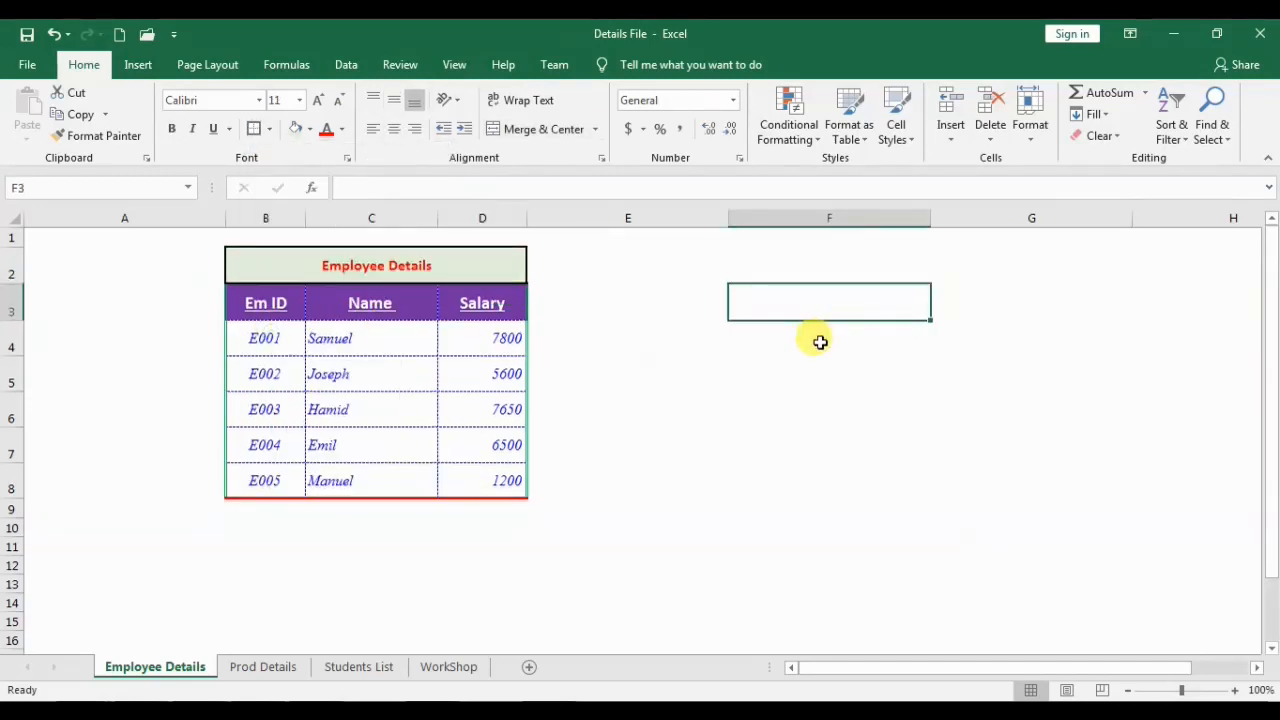